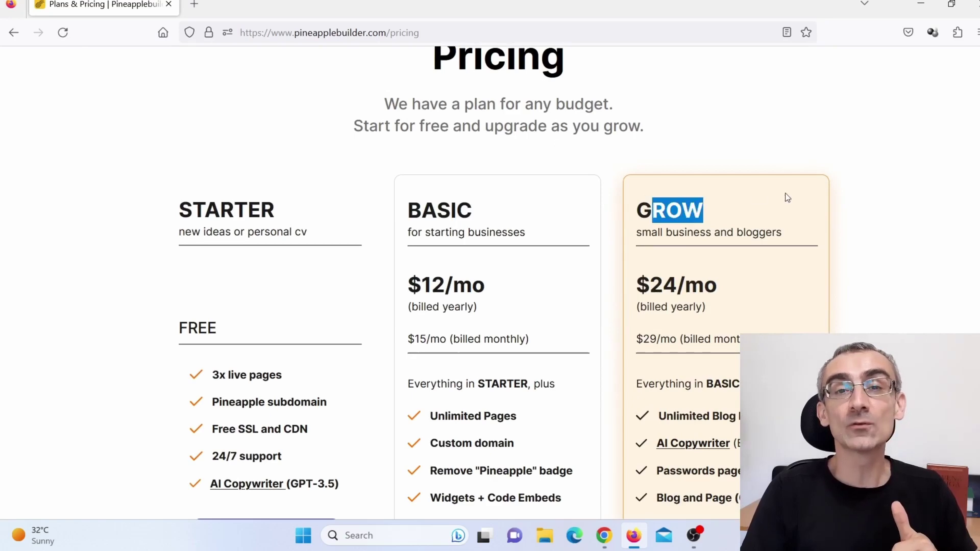
Highlight the free Starter plan, then return to the top of the Starter, Basic and Grow pricing page.
left_click_drag(177, 225, 290, 230)
scroll(822, 254, "up", 3)
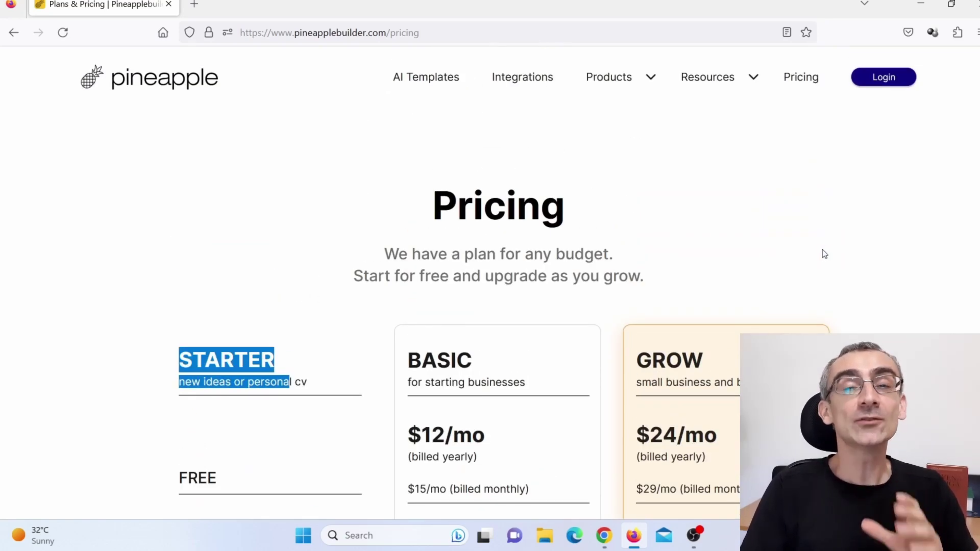
Log in and create a new website, browsing the Website Templates gallery to the Kale template.
left_click(886, 77)
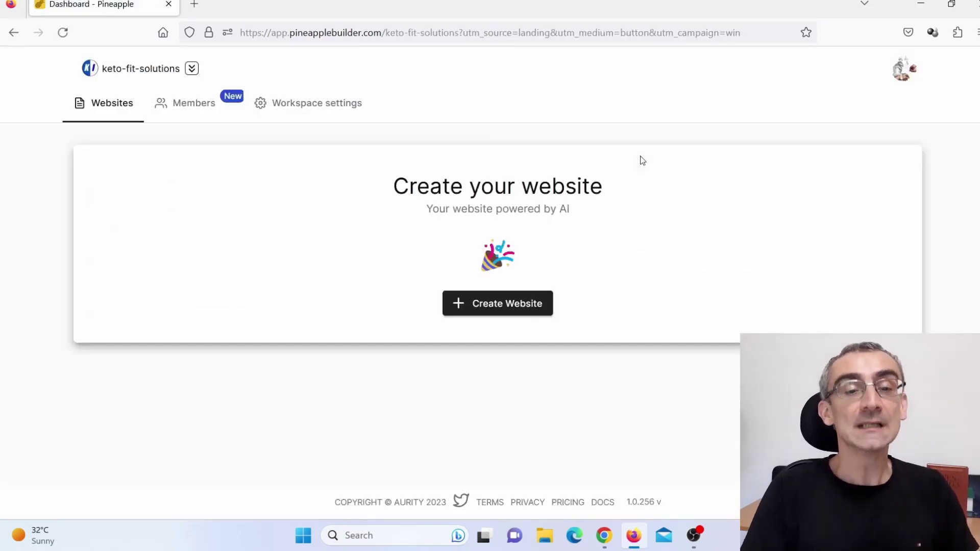
left_click(501, 310)
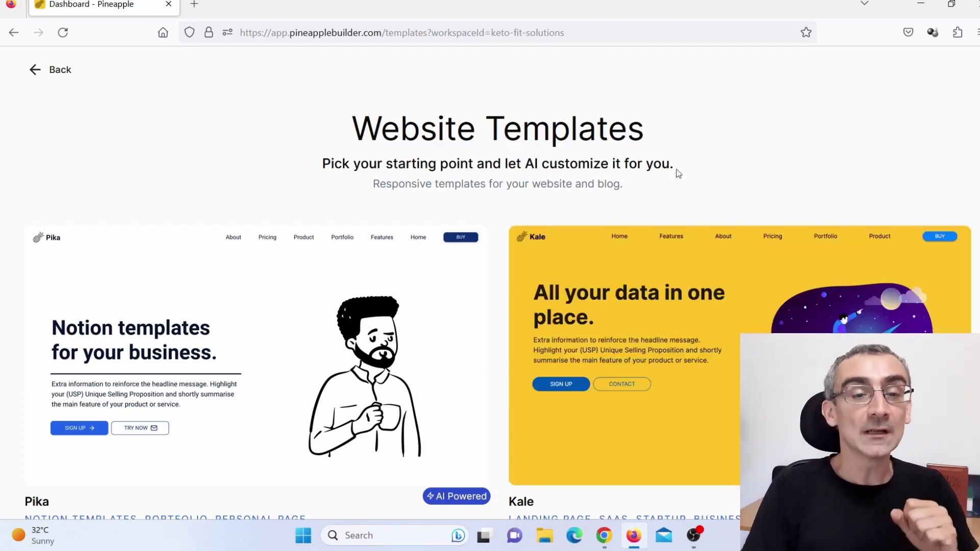
scroll(499, 245, "down", 12)
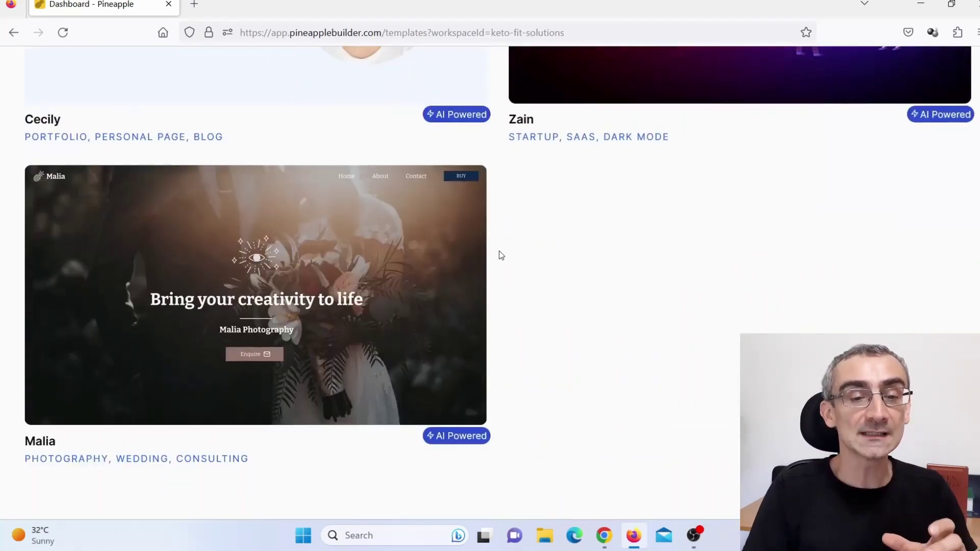
scroll(577, 324, "up", 10)
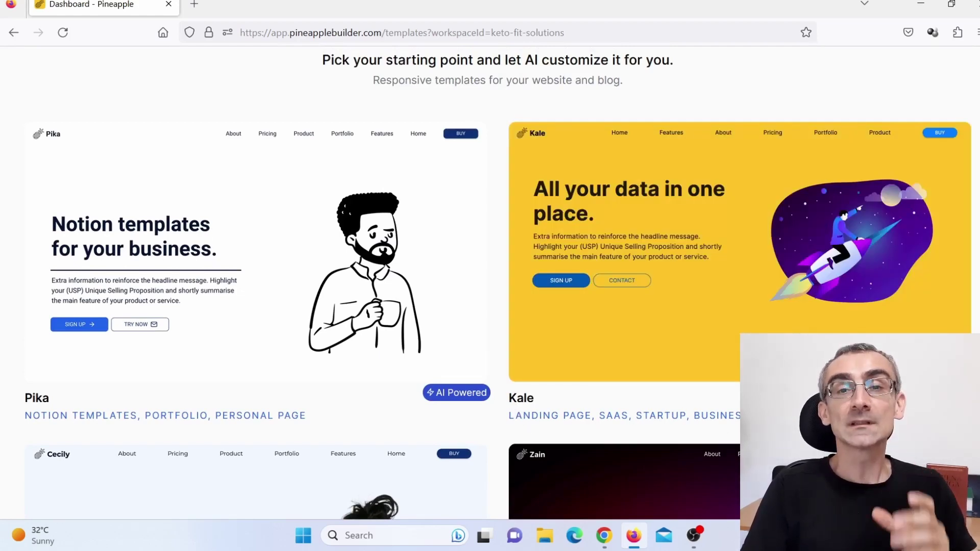
mouse_move(789, 305)
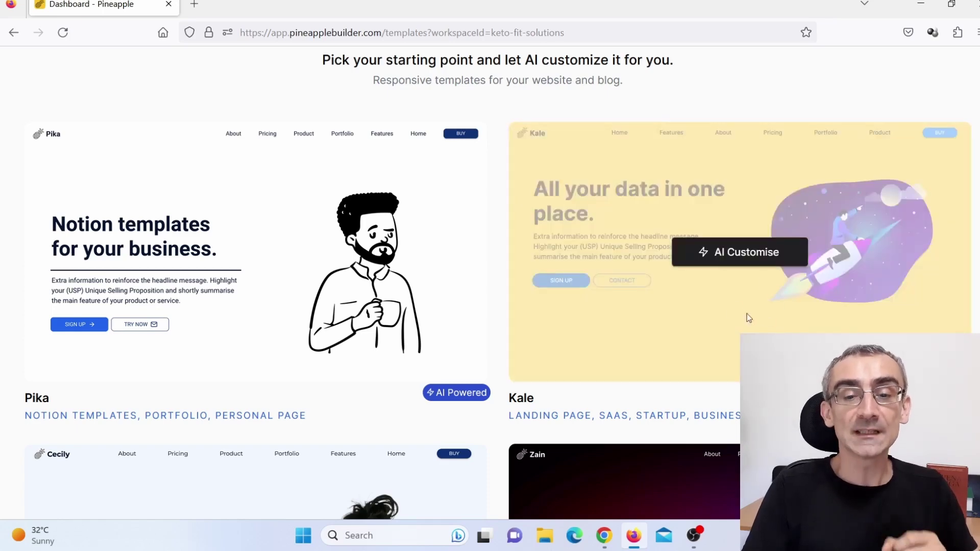
Start AI customisation of Kale, preview the Strong and Modern palettes, and settle on Minimal.
left_click(735, 262)
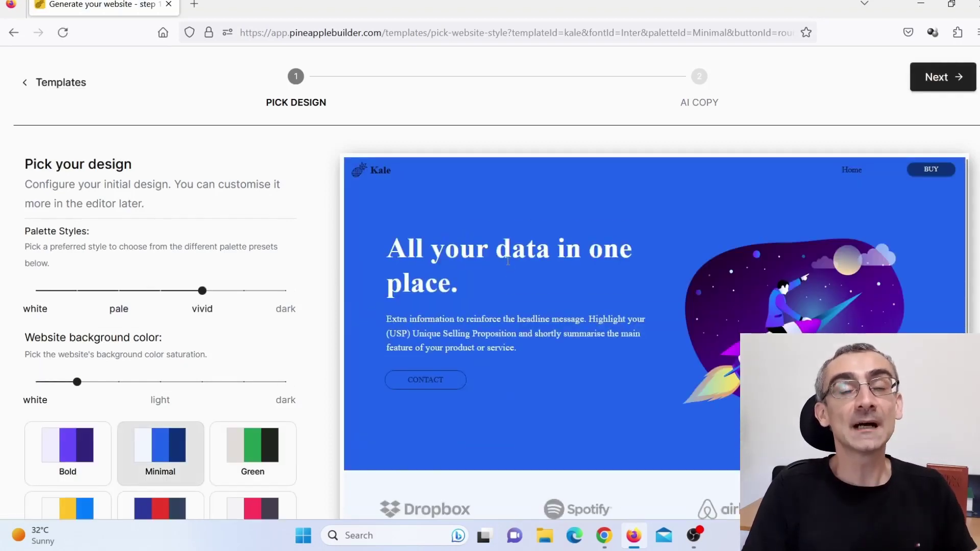
scroll(282, 280, "down", 3)
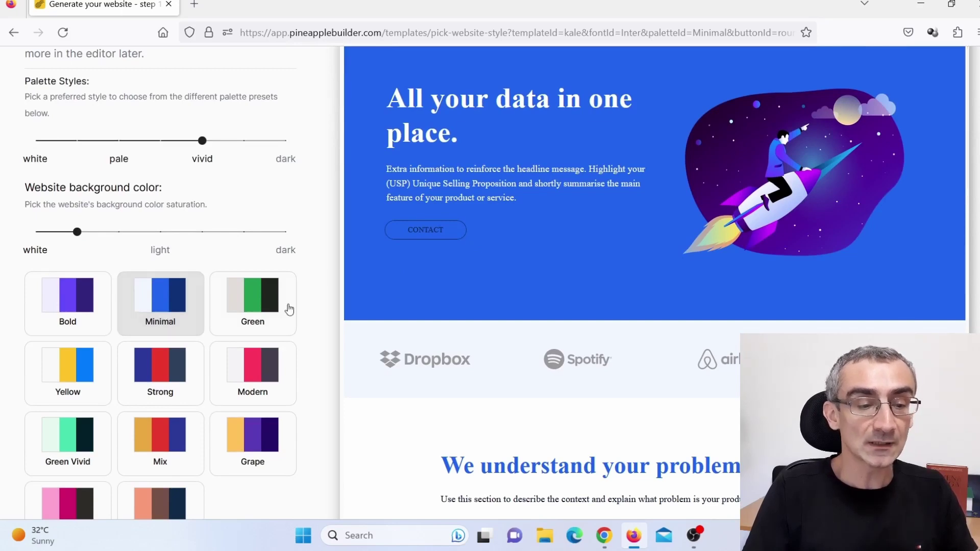
left_click(153, 372)
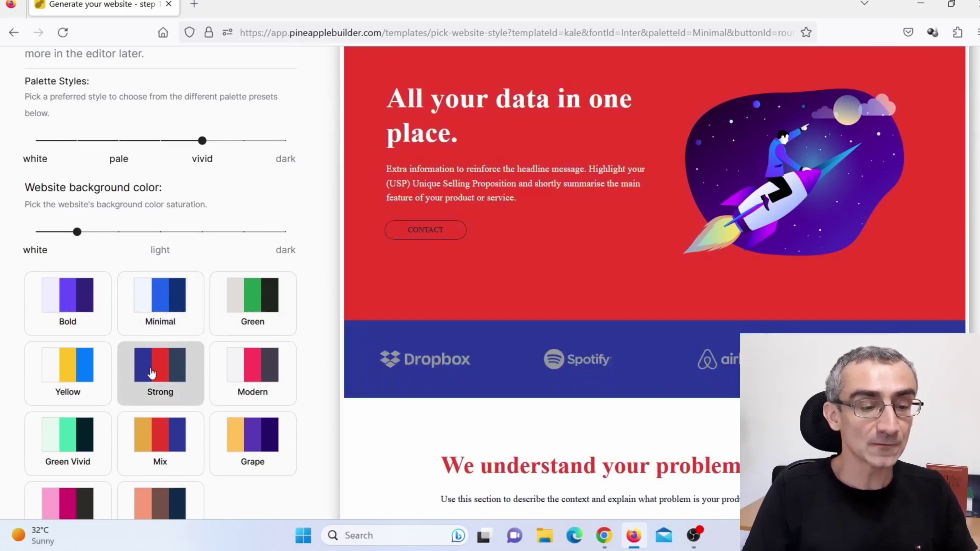
left_click(254, 363)
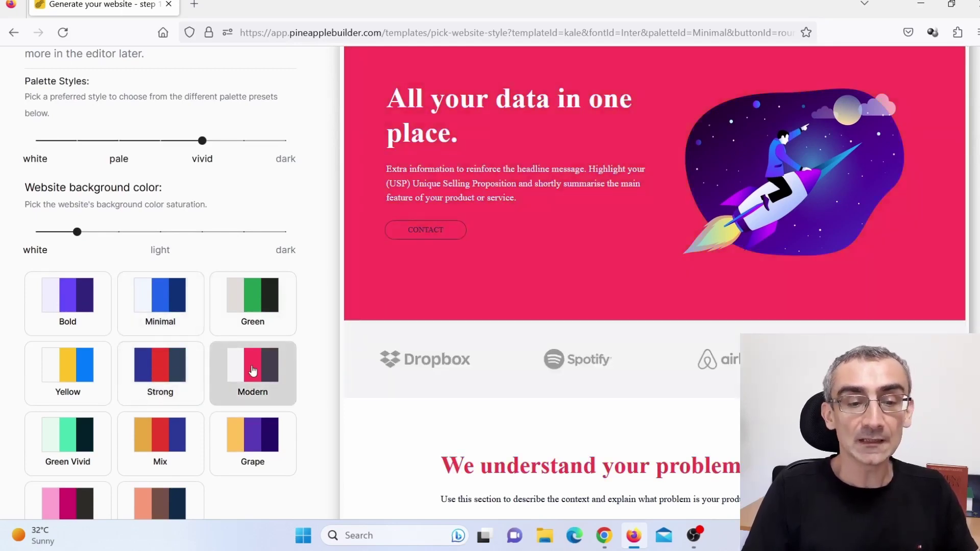
left_click(161, 312)
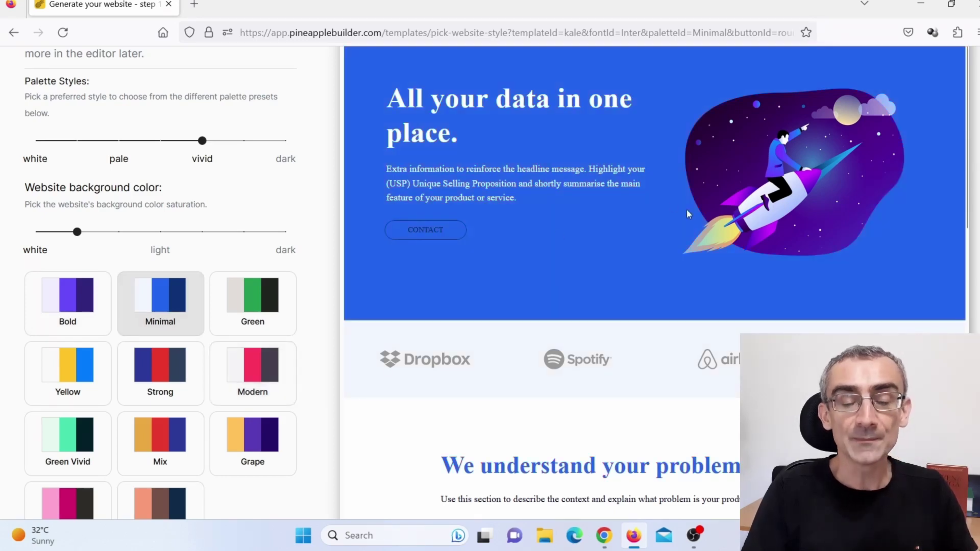
Set the page background saturation to white.
scroll(263, 329, "down", 4)
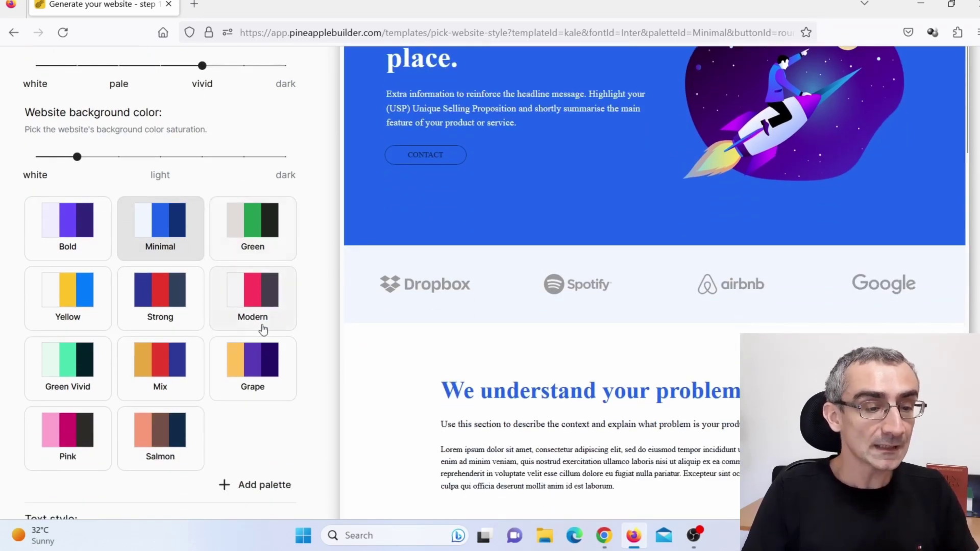
scroll(263, 323, "up", 2)
left_click(159, 177)
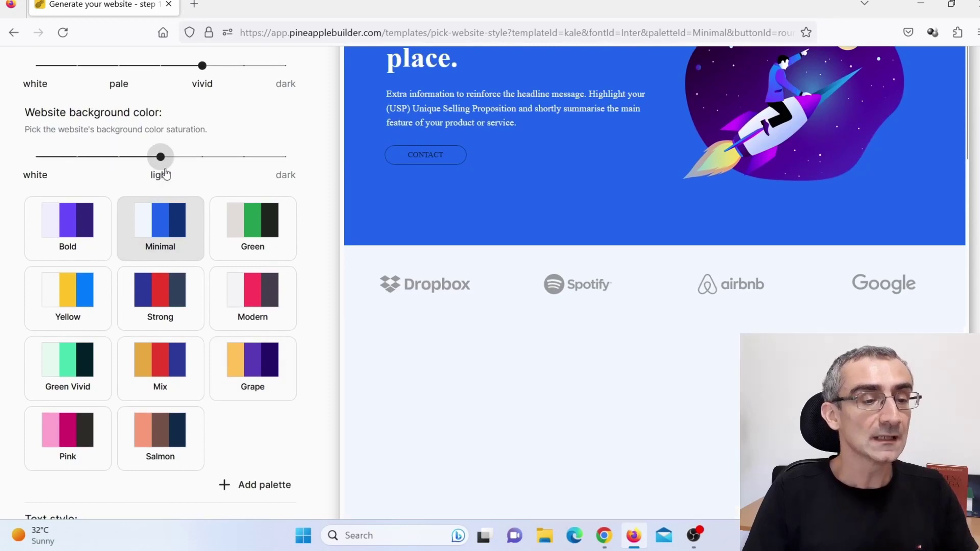
left_click_drag(102, 175, 36, 158)
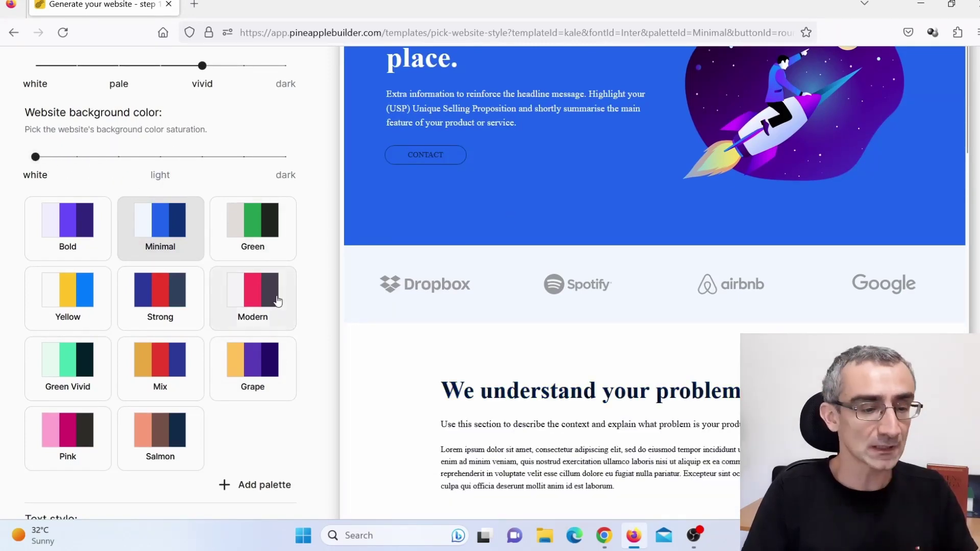
scroll(278, 302, "down", 6)
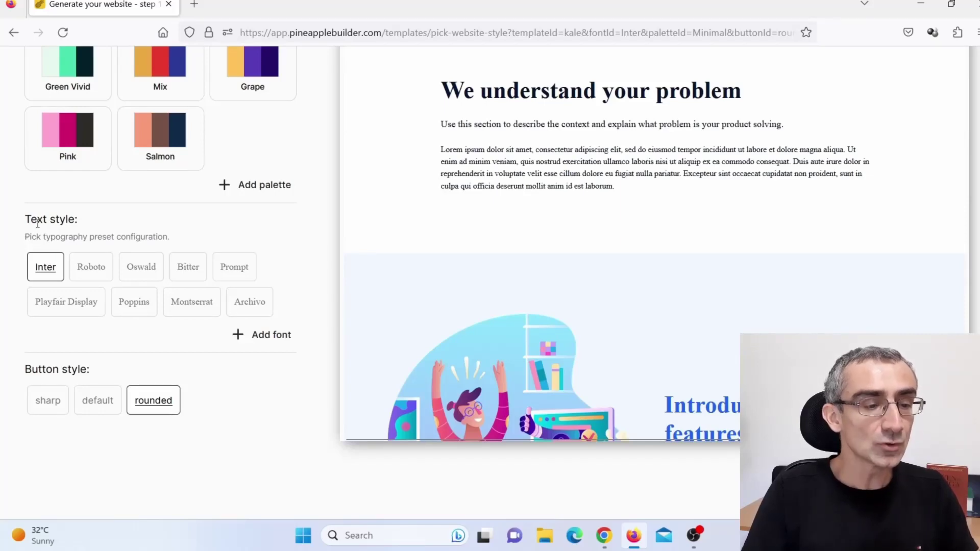
Try the Roboto text style, then choose Bitter typography.
left_click(98, 272)
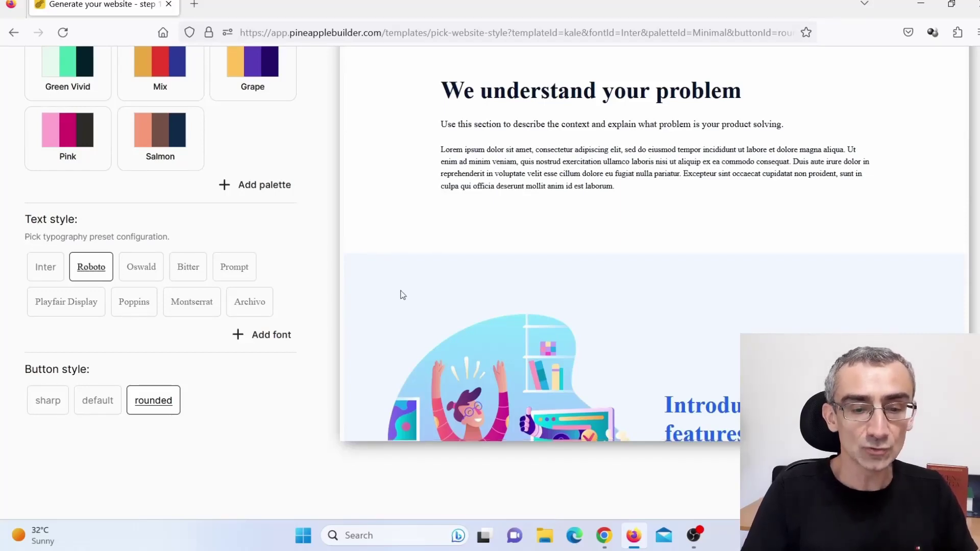
scroll(504, 324, "down", 10)
scroll(510, 317, "down", 10)
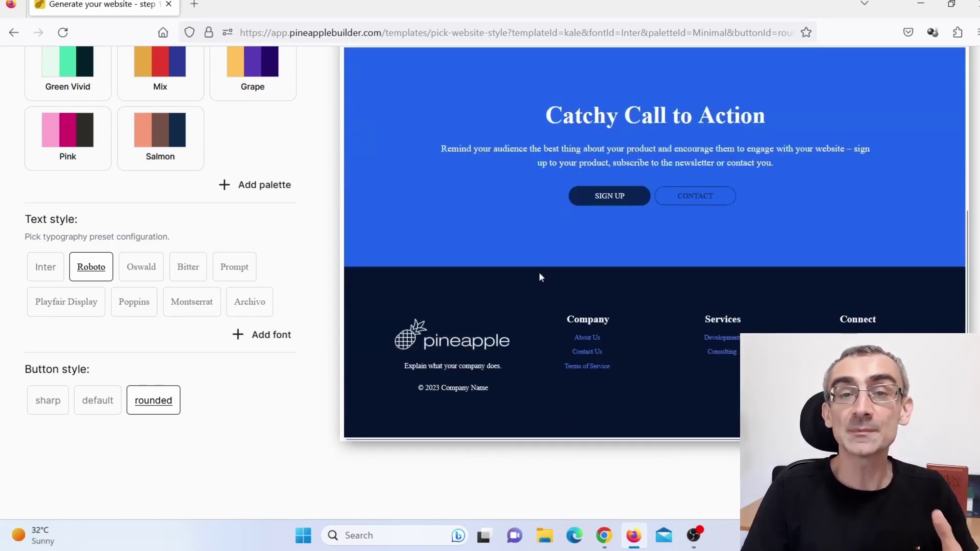
left_click(189, 273)
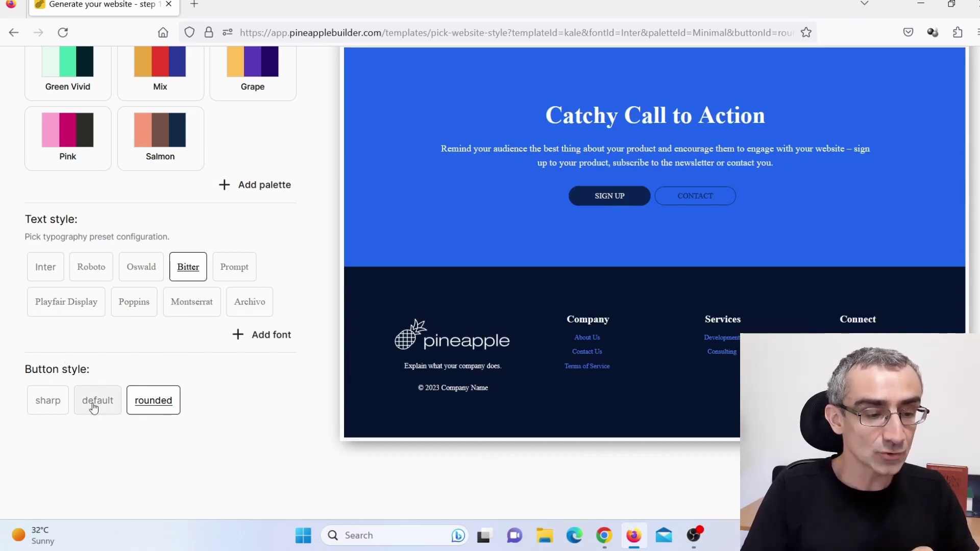
Compare sharp buttons, keep the default button style, and continue to the AI copy step.
left_click(44, 406)
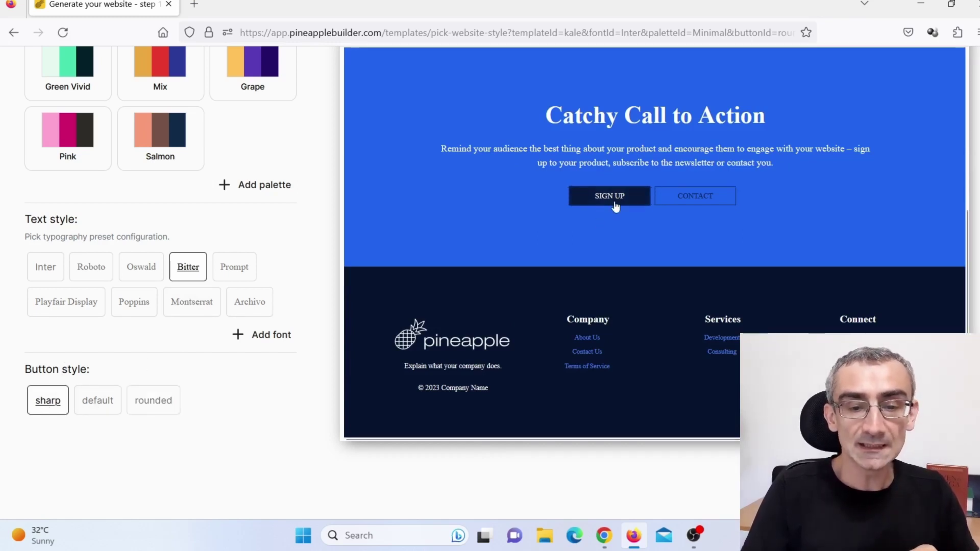
left_click(107, 408)
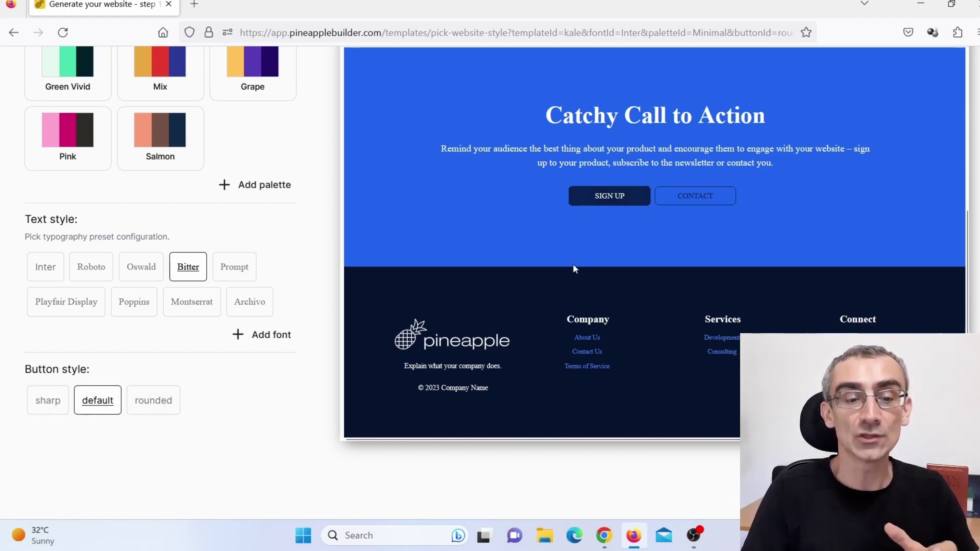
scroll(261, 400, "down", 4)
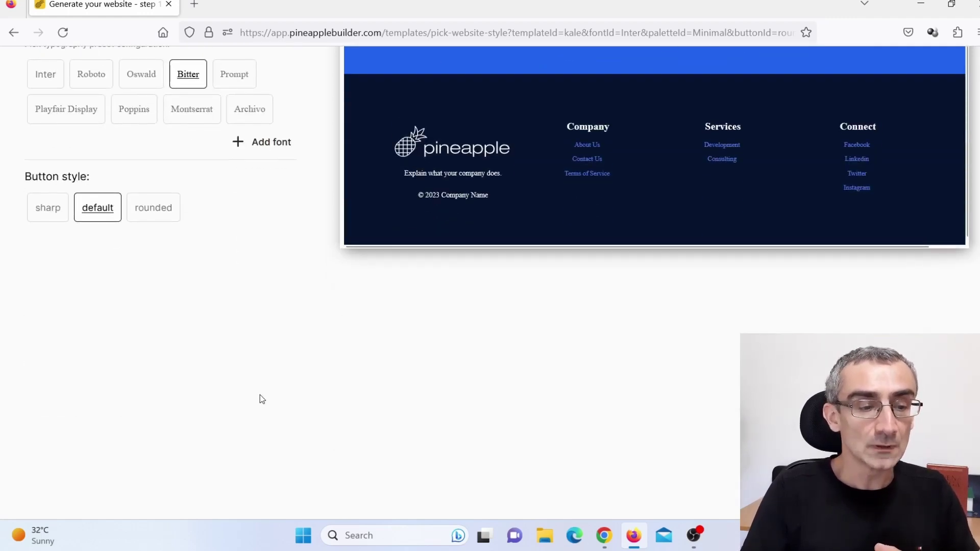
scroll(311, 373, "up", 5)
scroll(404, 369, "up", 8)
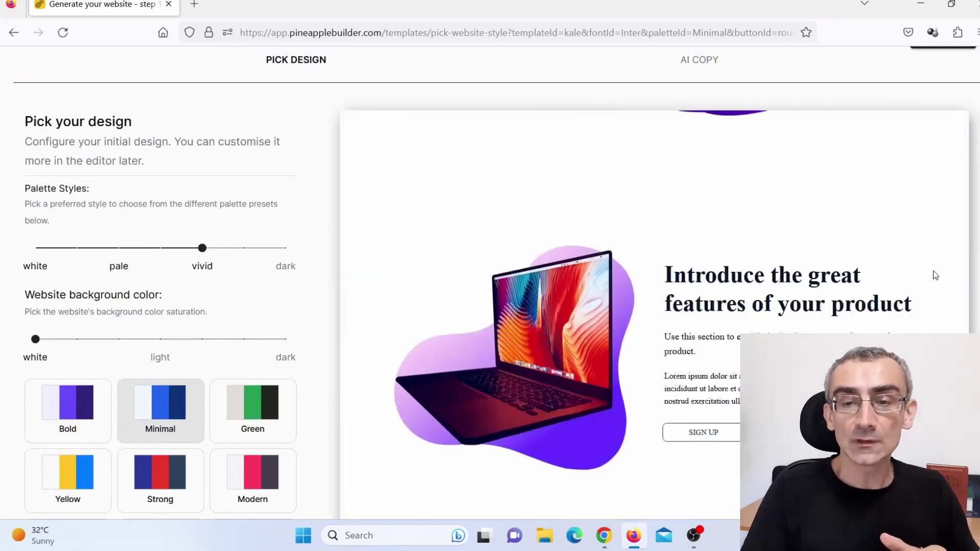
scroll(936, 276, "up", 4)
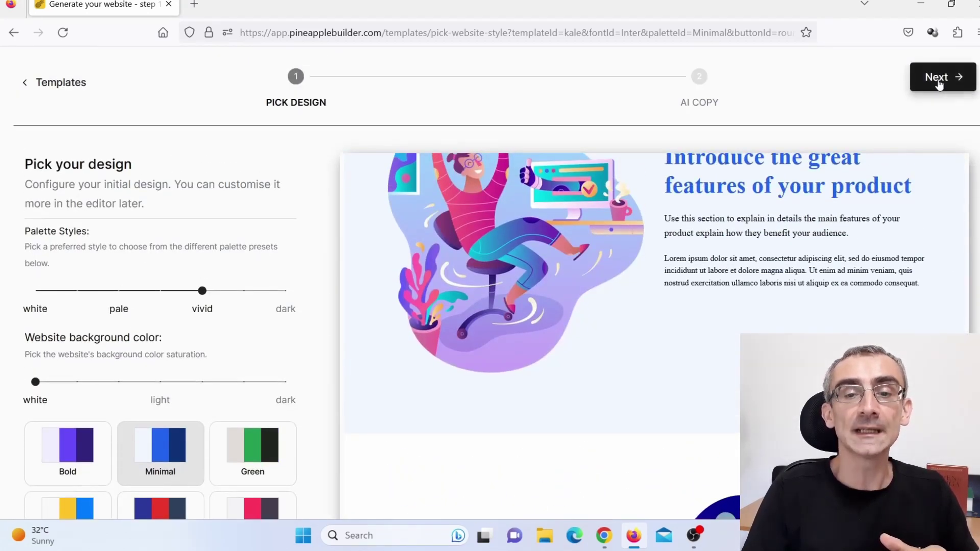
left_click(938, 79)
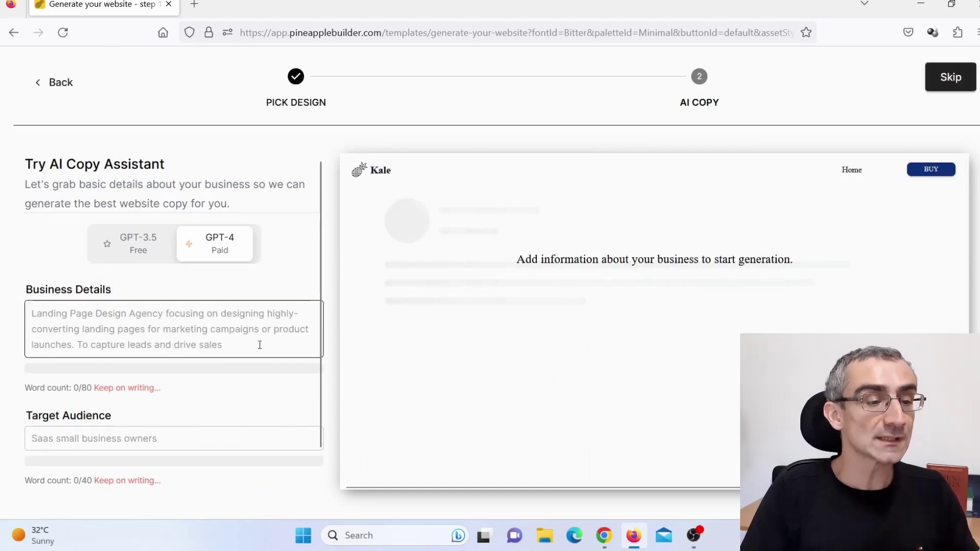
Highlight the Business Details heading on the AI copy form, then switch to the ChatGPT window.
left_click_drag(39, 290, 107, 289)
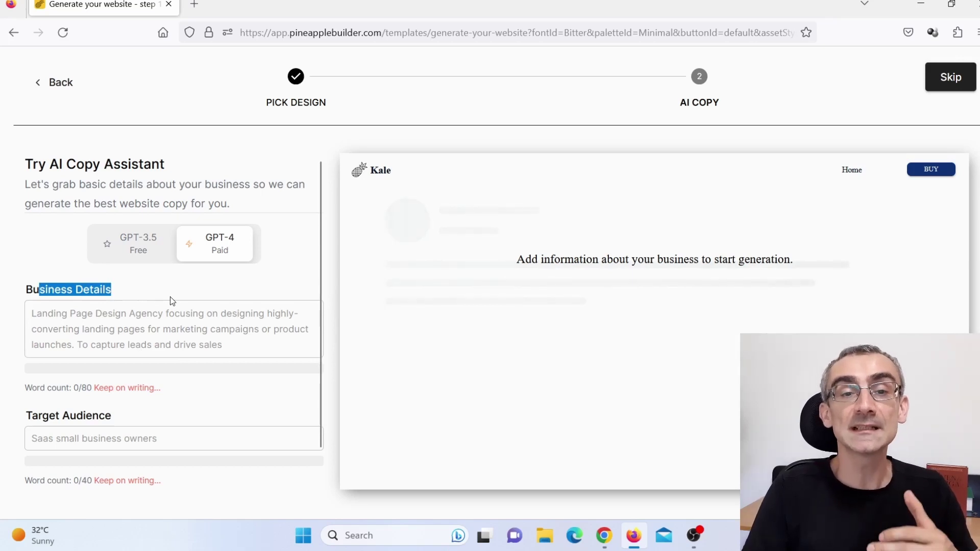
left_click(604, 539)
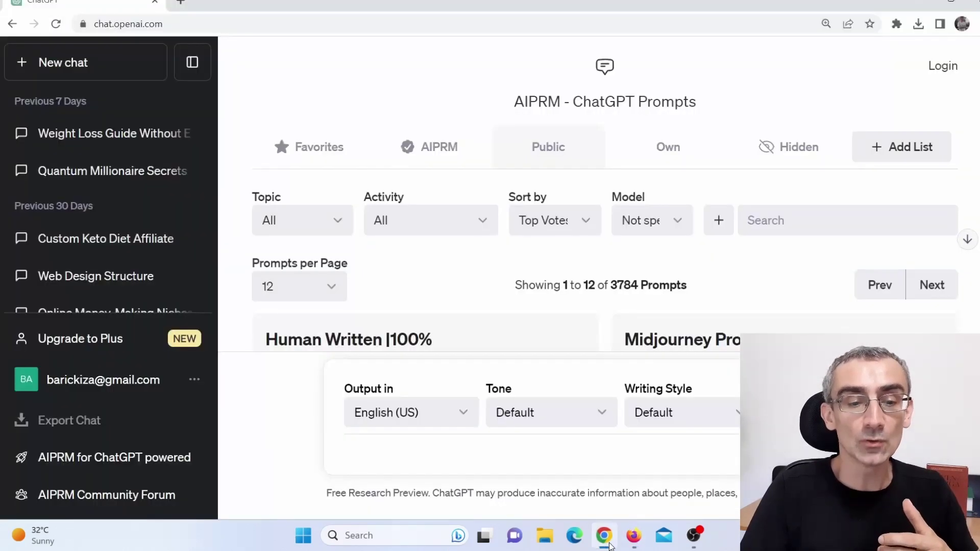
Ask ChatGPT for a keto diet plan business description and copy the reply paragraph.
key("ctrl+v")
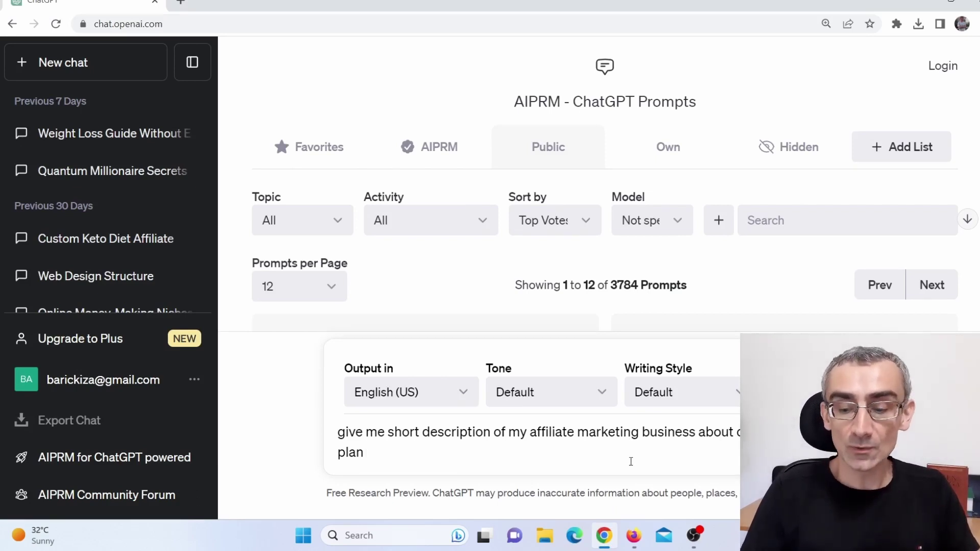
key("Return")
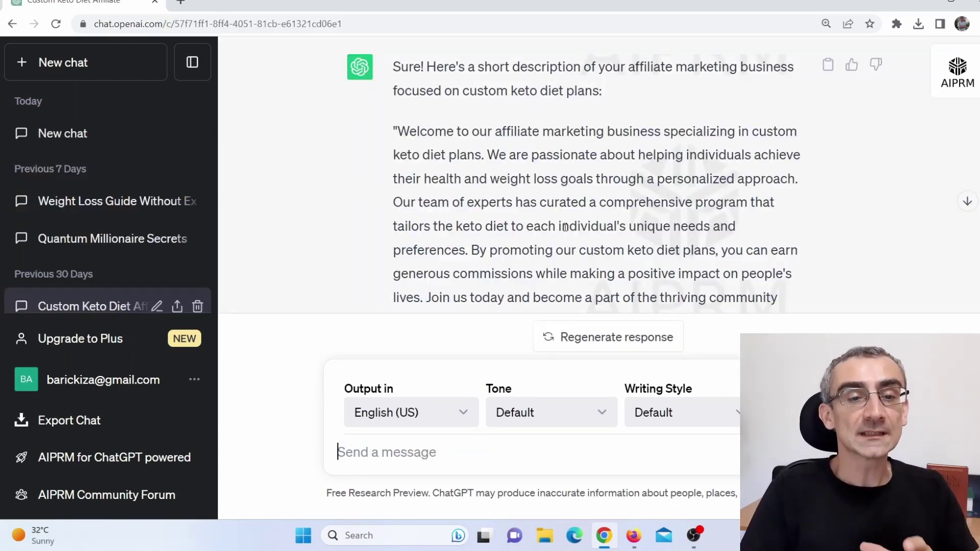
left_click_drag(399, 131, 469, 245)
right_click(469, 202)
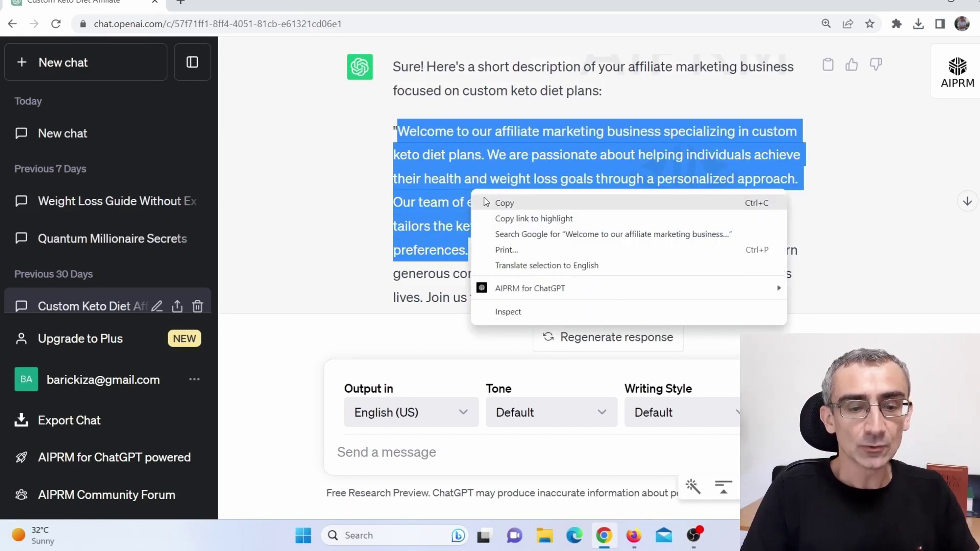
left_click(500, 202)
Paste the keto description into Business Details, then return to ChatGPT's targeted-audience request.
left_click(634, 542)
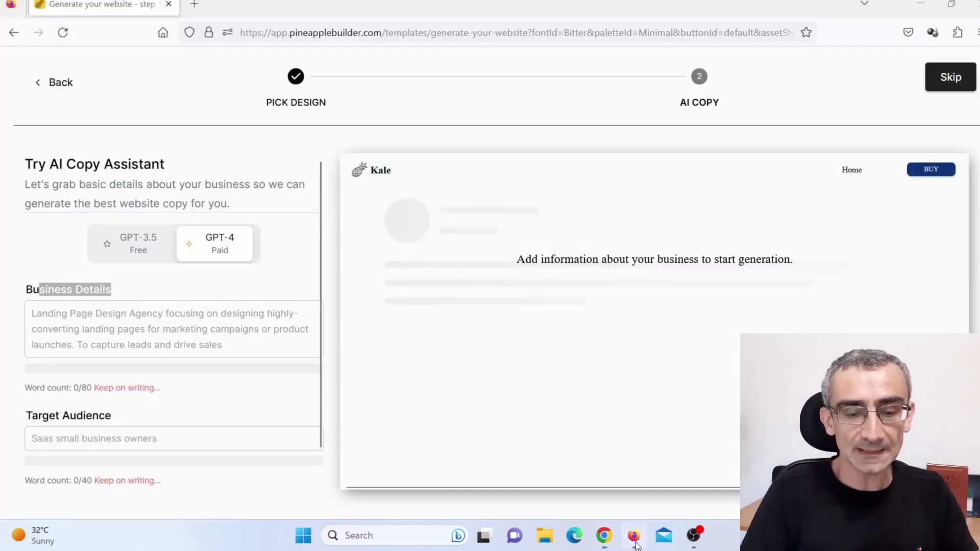
left_click(86, 328)
key("ctrl+v")
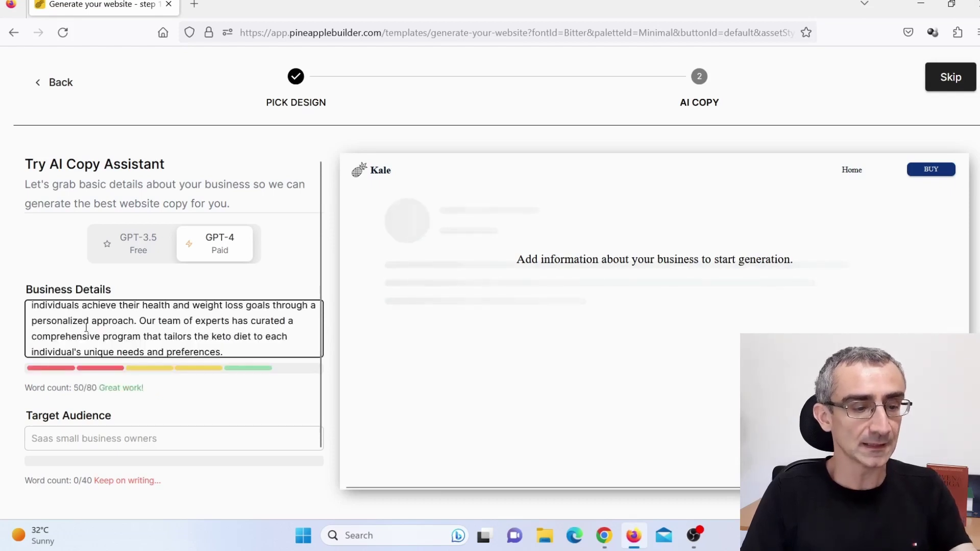
scroll(270, 339, "down", 1)
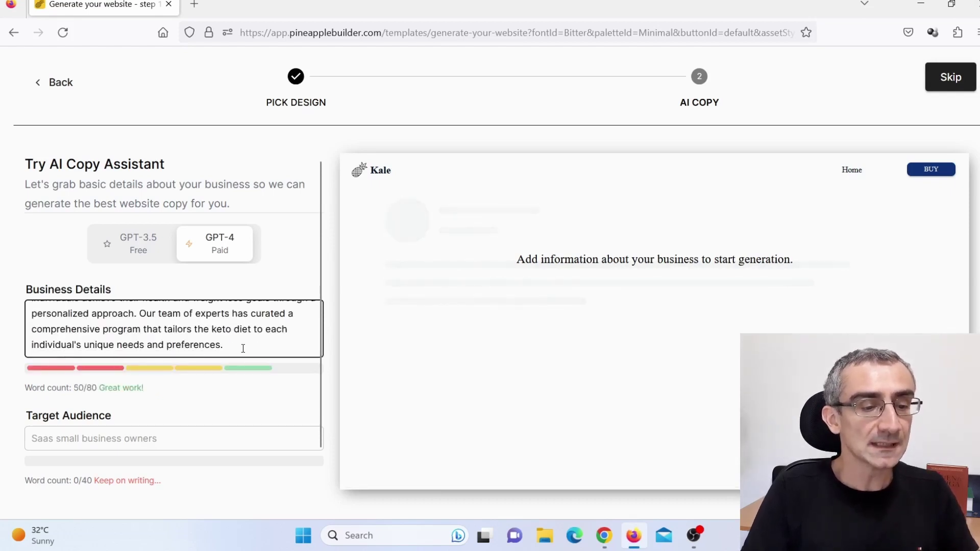
scroll(244, 350, "down", 1)
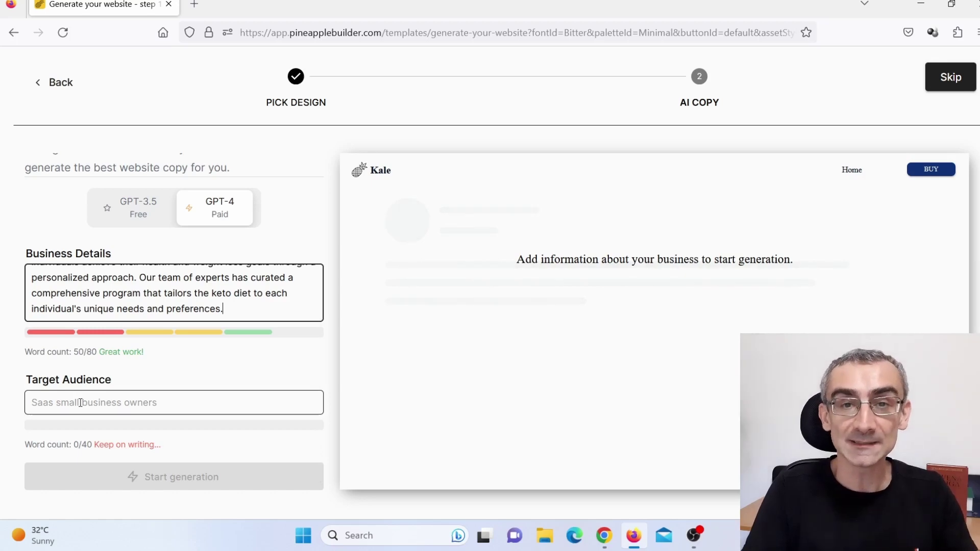
key("alt+Tab")
left_click_drag(396, 217, 549, 221)
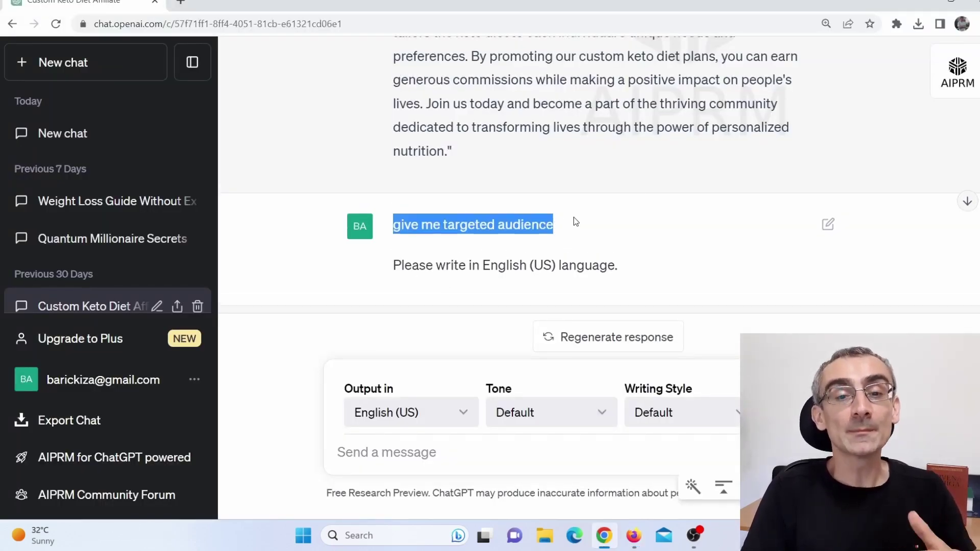
Scroll to the targeted-audience reply and select 'Individuals looking to lose weight:'.
scroll(580, 217, "down", 4)
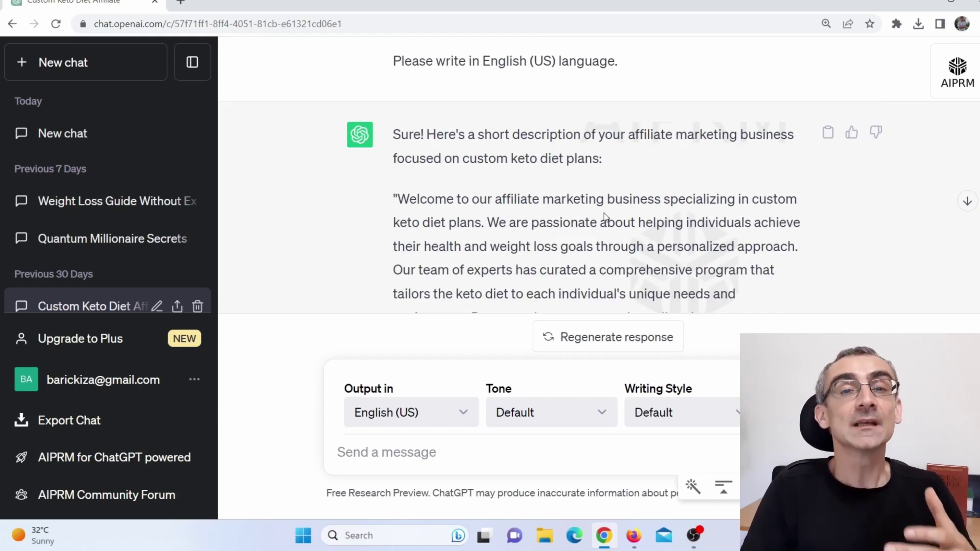
scroll(605, 213, "down", 9)
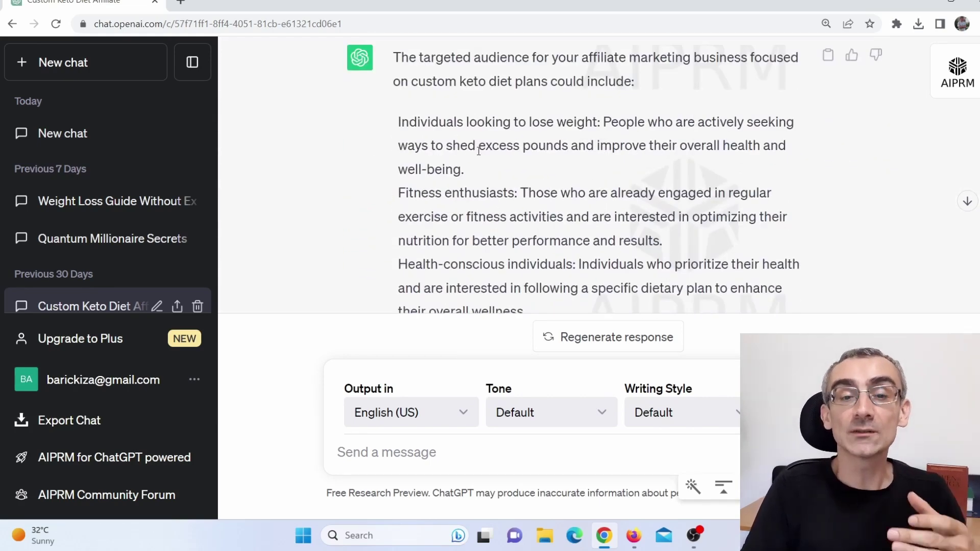
left_click_drag(398, 122, 604, 122)
key("ctrl+c")
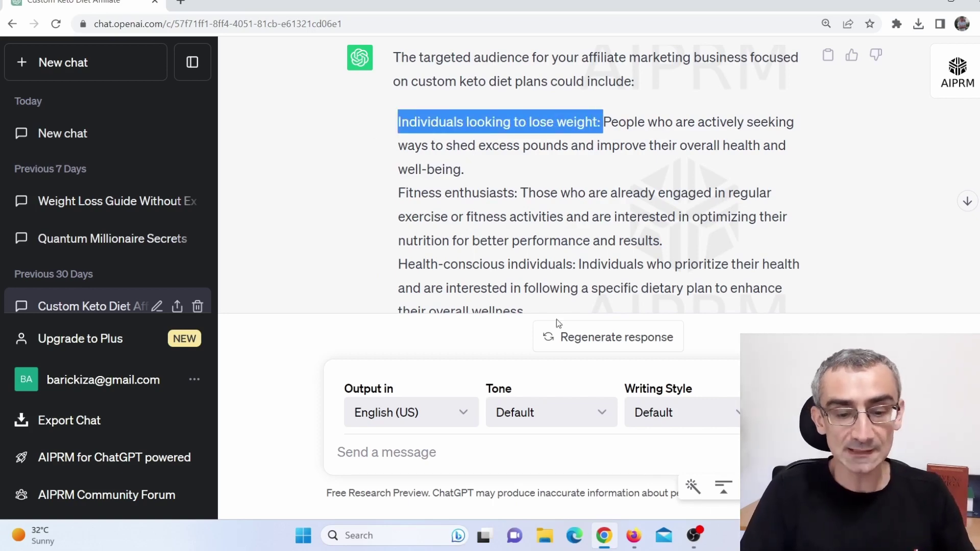
Paste 'Individuals looking to lose weight' into Target Audience, replacing the colon with a comma.
left_click(634, 536)
left_click(119, 409)
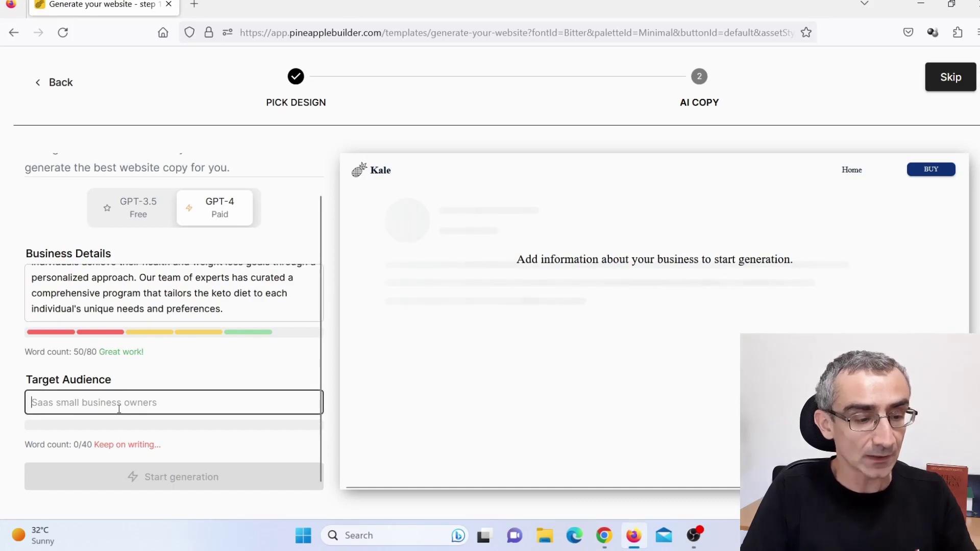
key("ctrl+v")
key("BackSpace")
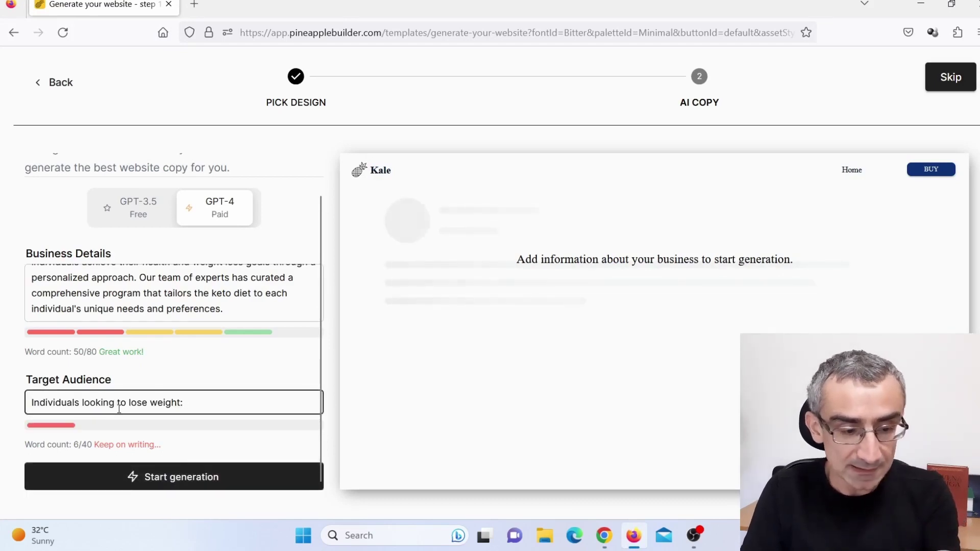
key("BackSpace")
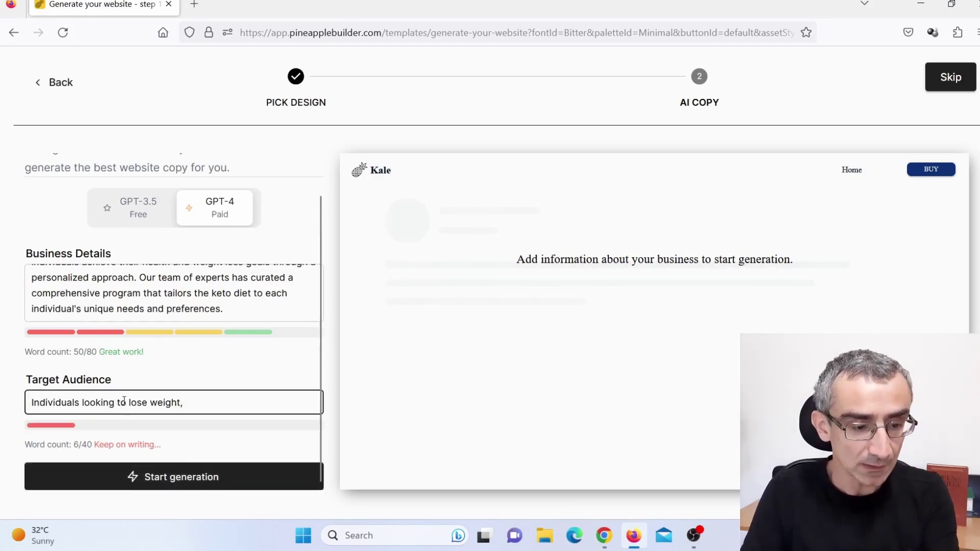
type(",")
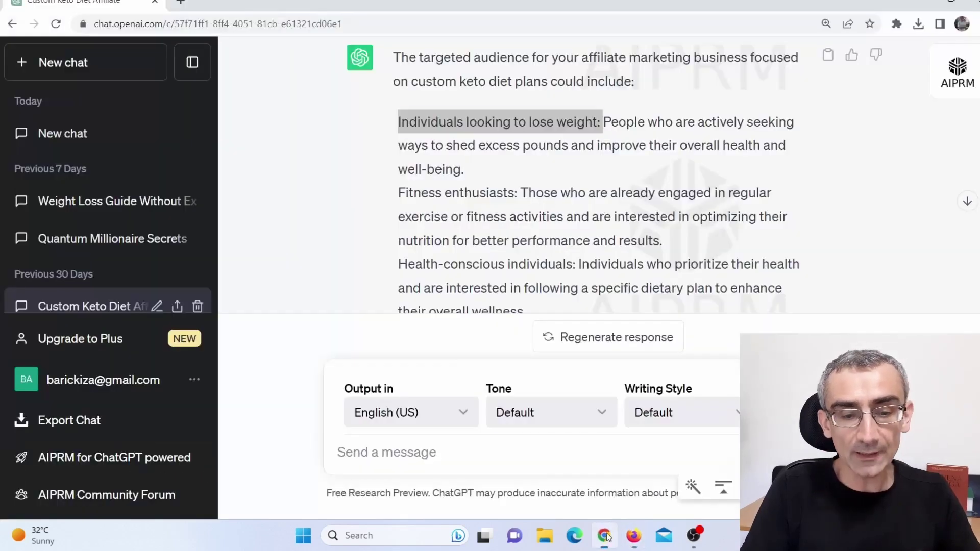
Copy 'Fitness enthusiasts' from ChatGPT and append it to Target Audience.
left_click(604, 535)
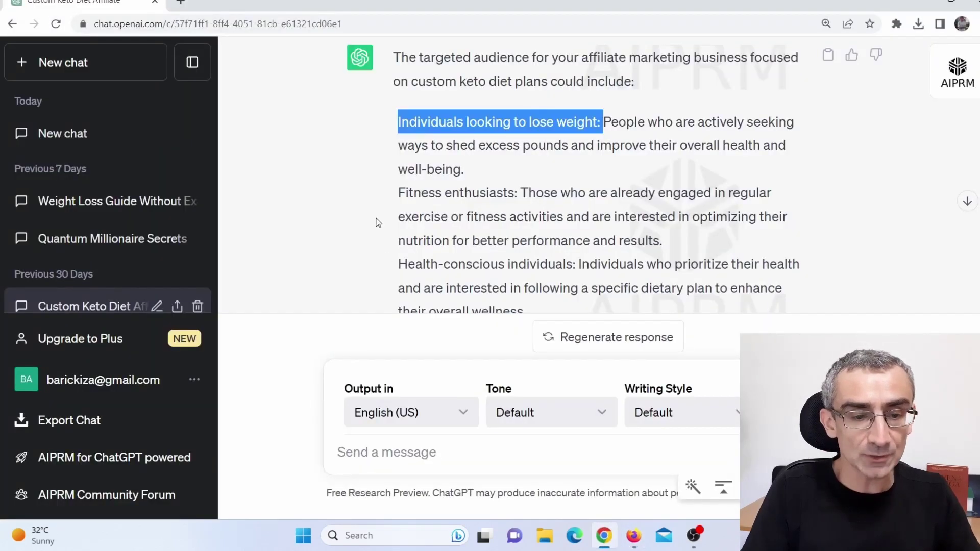
left_click_drag(399, 197, 516, 187)
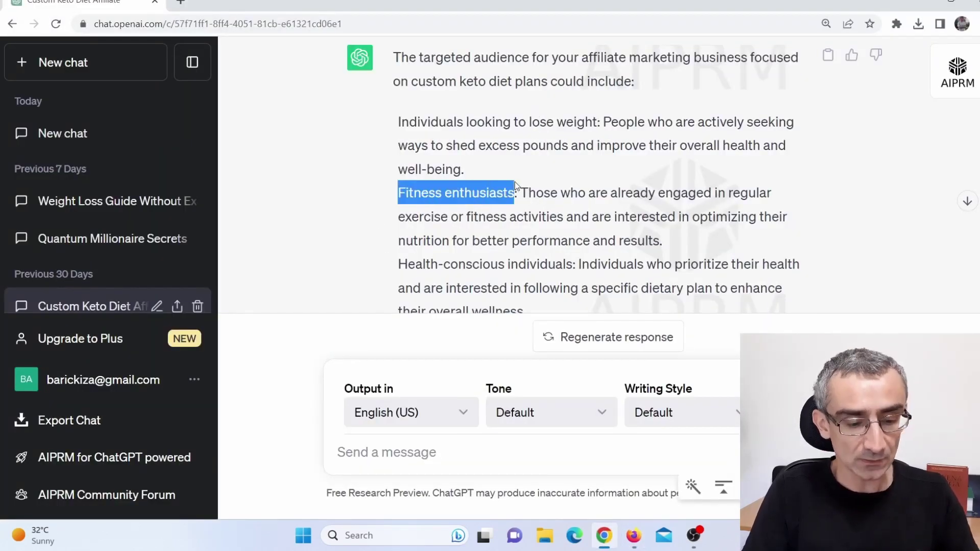
key("ctrl+c")
left_click(634, 536)
left_click(267, 396)
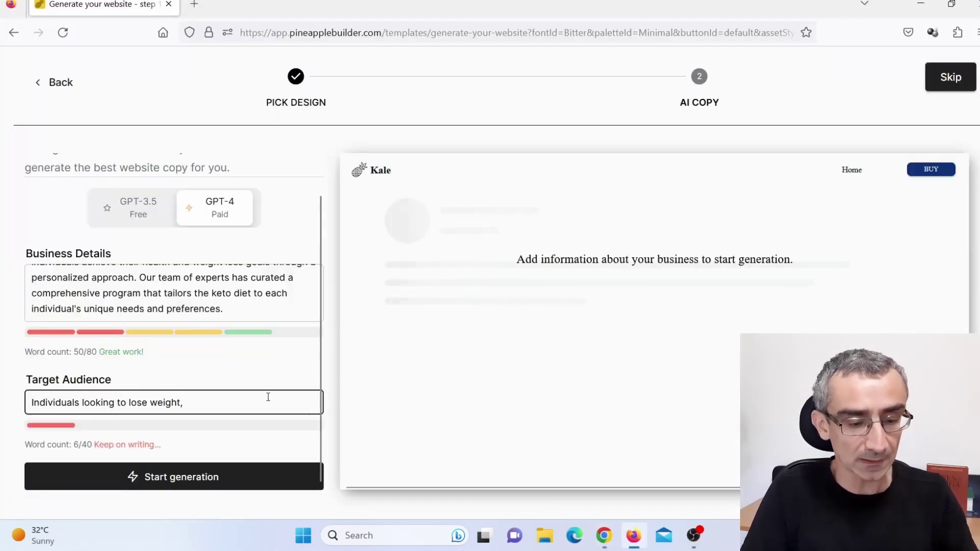
key("ctrl+v")
Add 'Health-conscious individuals' and the remaining audience groups to Target Audience, reaching 21 of 40 words.
left_click(604, 535)
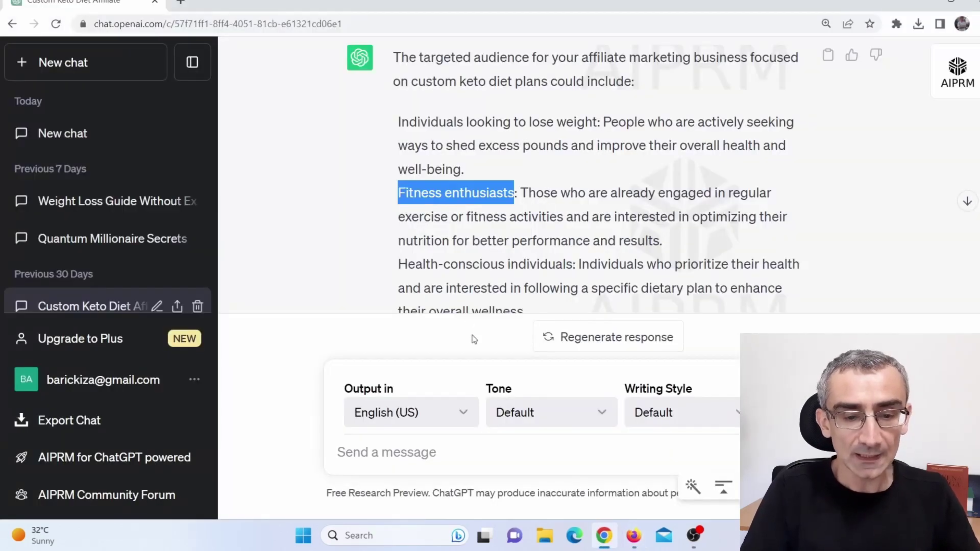
scroll(438, 198, "down", 1)
left_click_drag(402, 199, 575, 204)
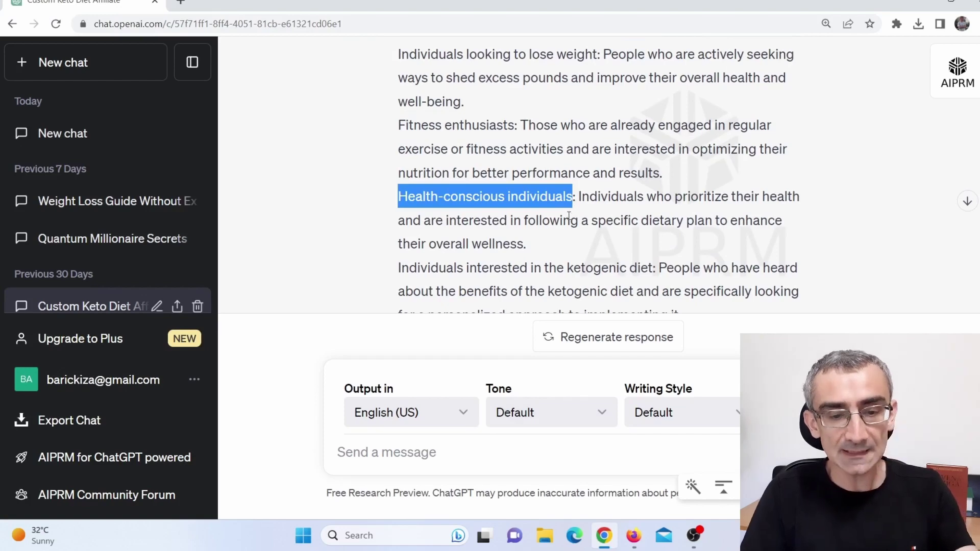
left_click(634, 535)
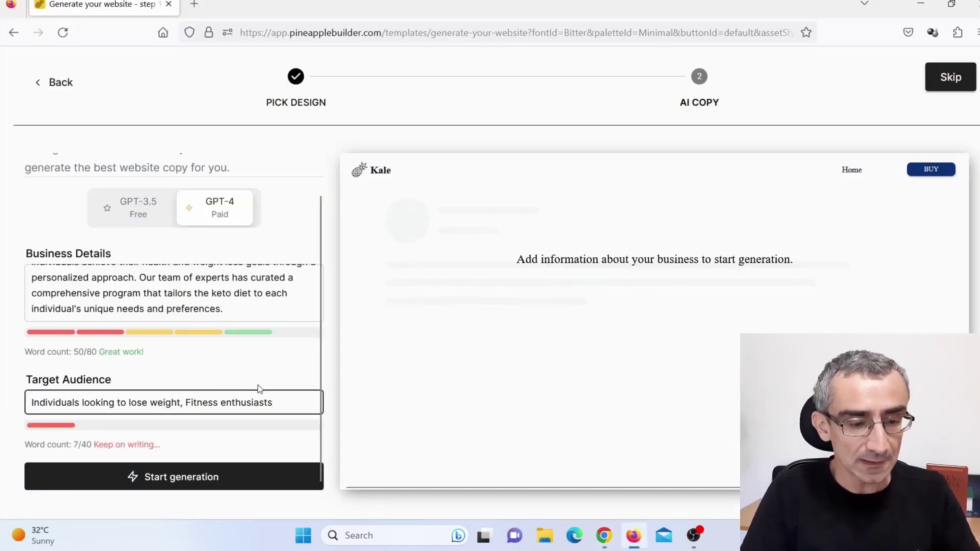
key("ctrl+v")
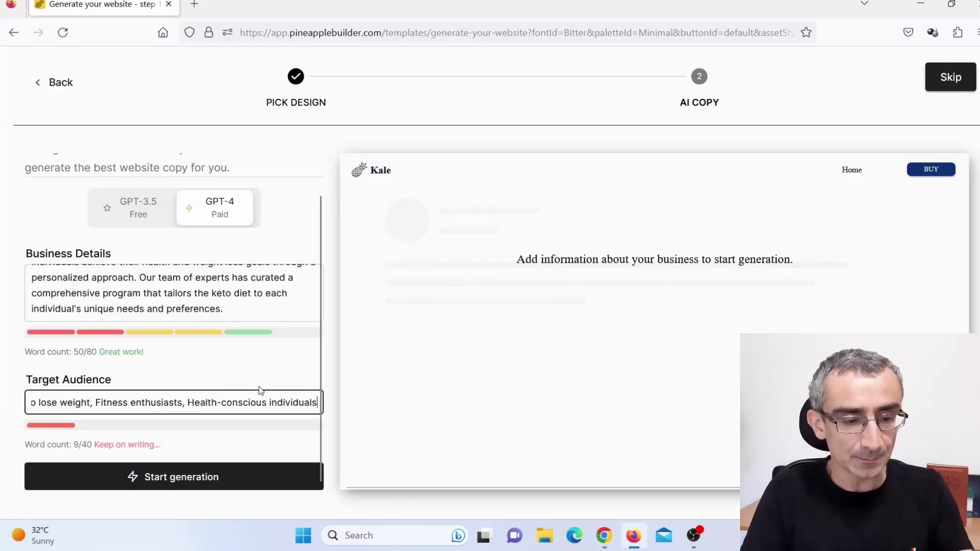
key("ctrl+v")
scroll(361, 274, "down", 2)
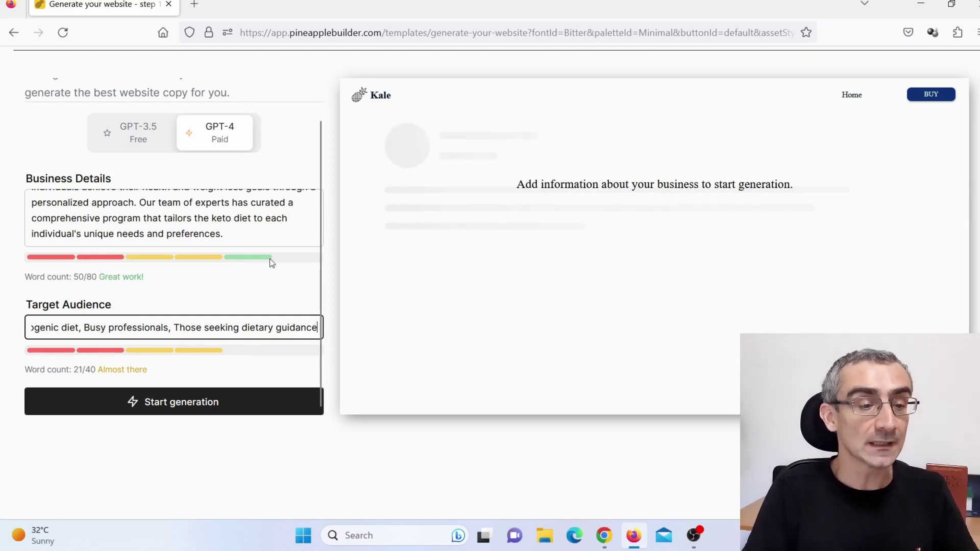
Check the word counts, then generate the copy with 'Use Free GPT-3.5' instead of upgrading to GPT-4.
left_click_drag(96, 275, 144, 277)
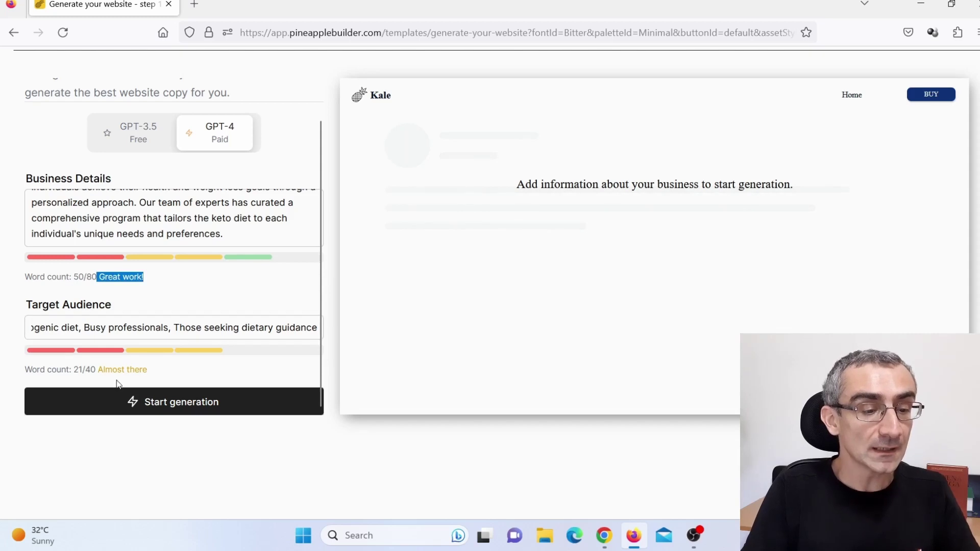
left_click_drag(99, 371, 205, 364)
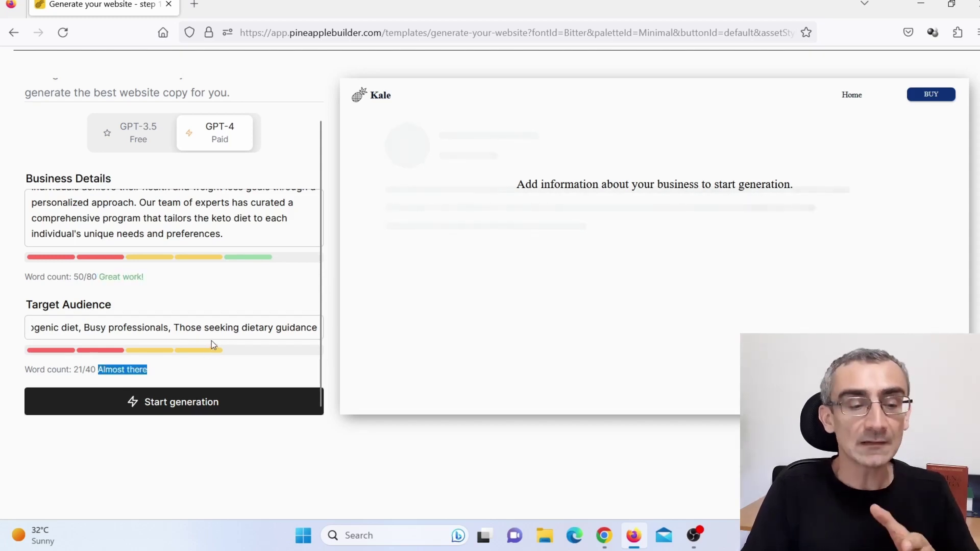
left_click(184, 407)
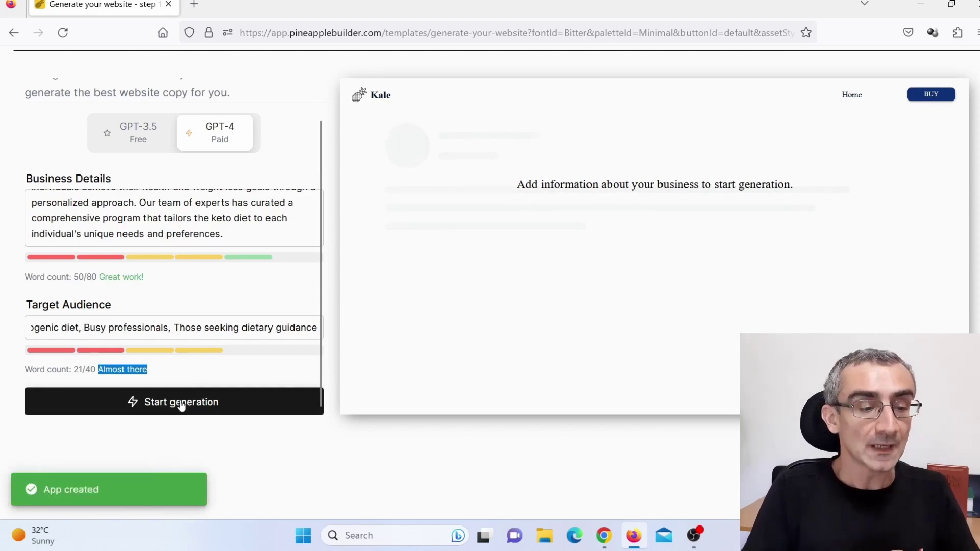
scroll(245, 328, "down", 5)
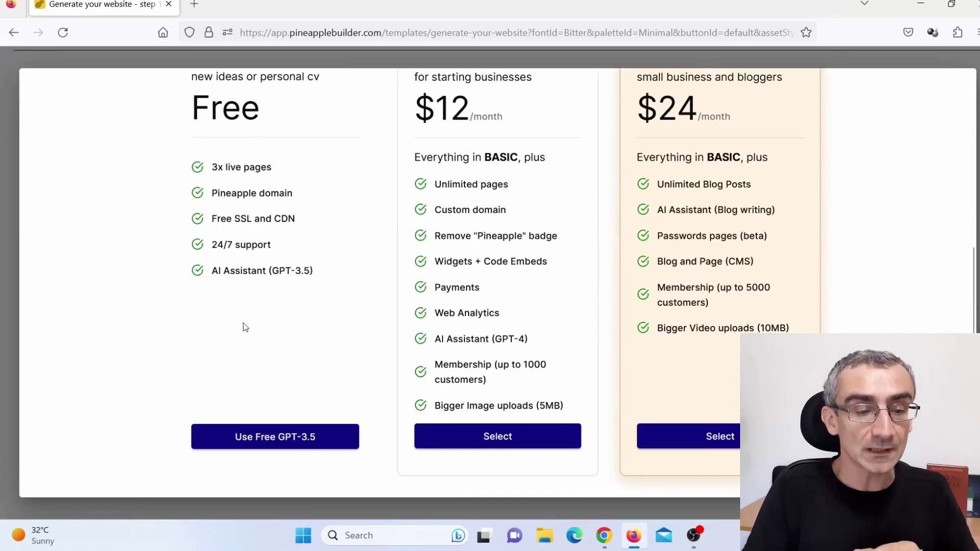
left_click(278, 442)
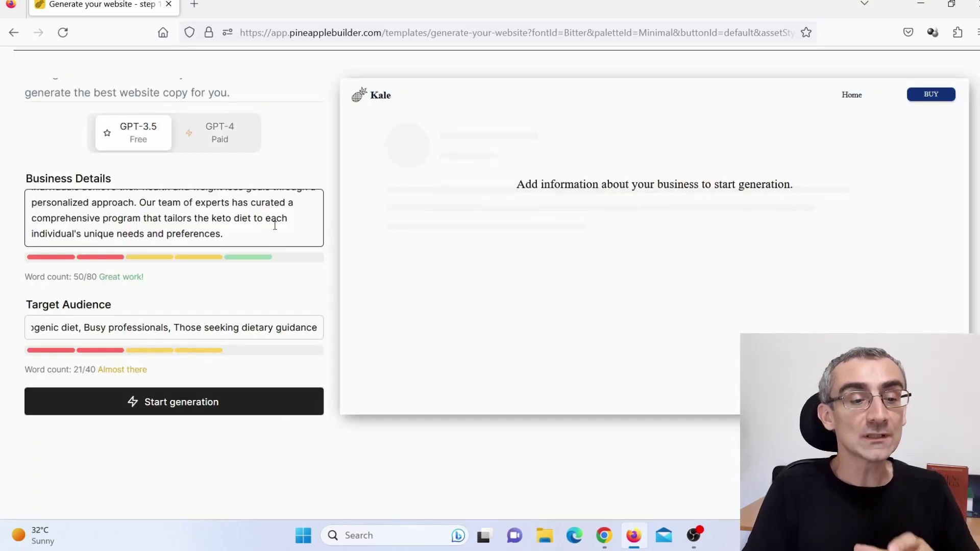
left_click(204, 407)
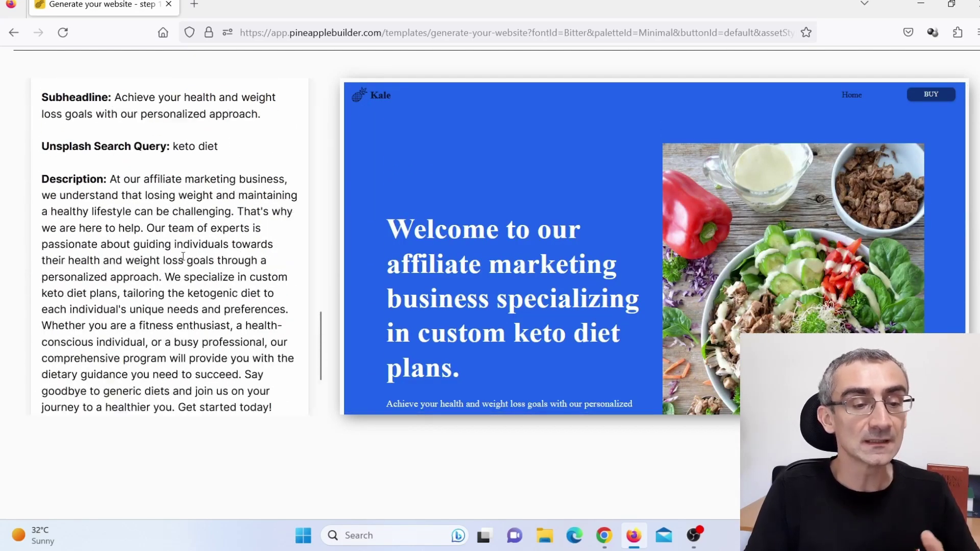
Review the generated keto copy until generation completes, then save it to open the editor.
scroll(562, 254, "down", 5)
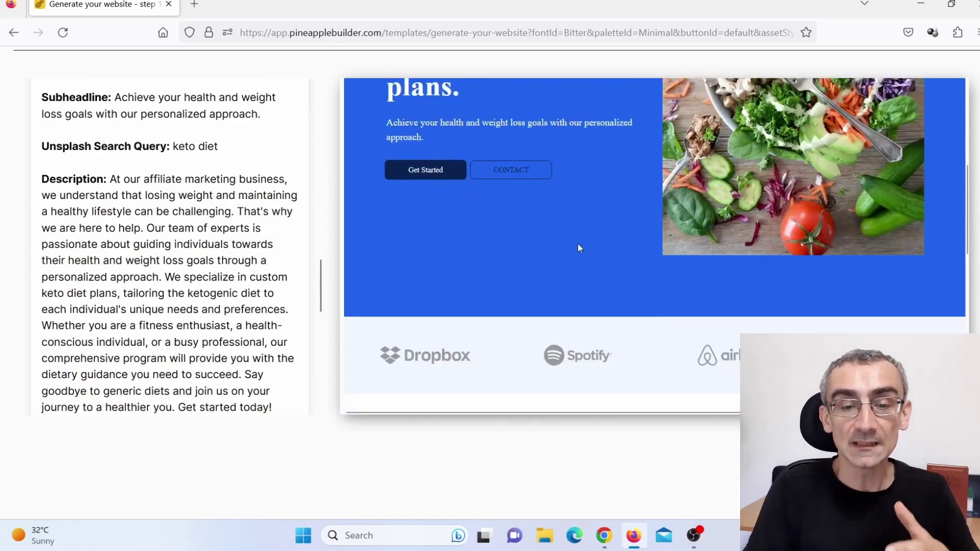
scroll(783, 194, "up", 3)
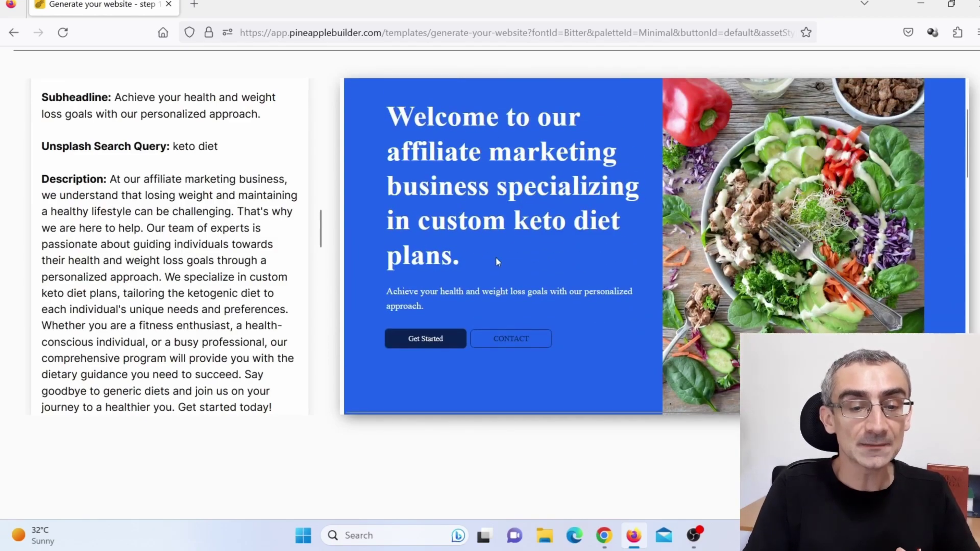
scroll(497, 262, "down", 10)
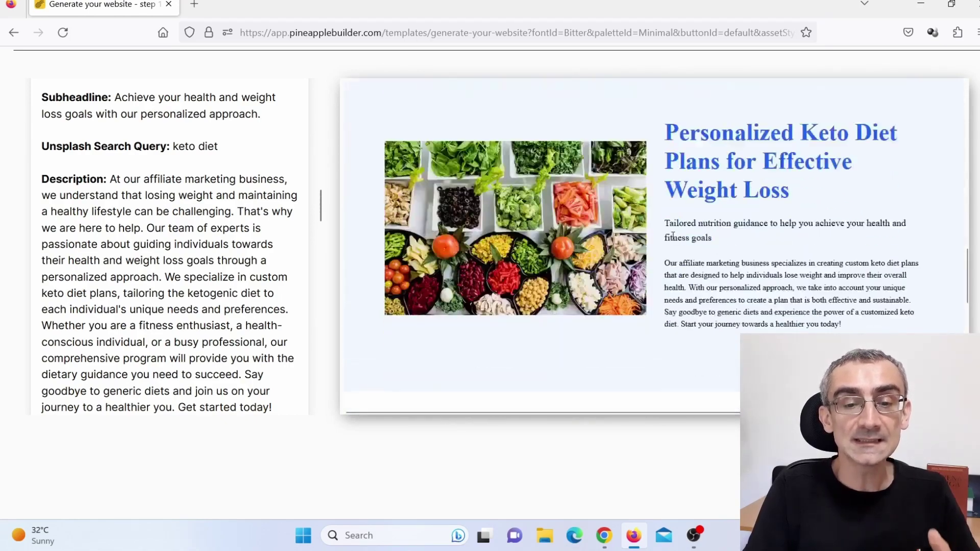
scroll(673, 236, "down", 10)
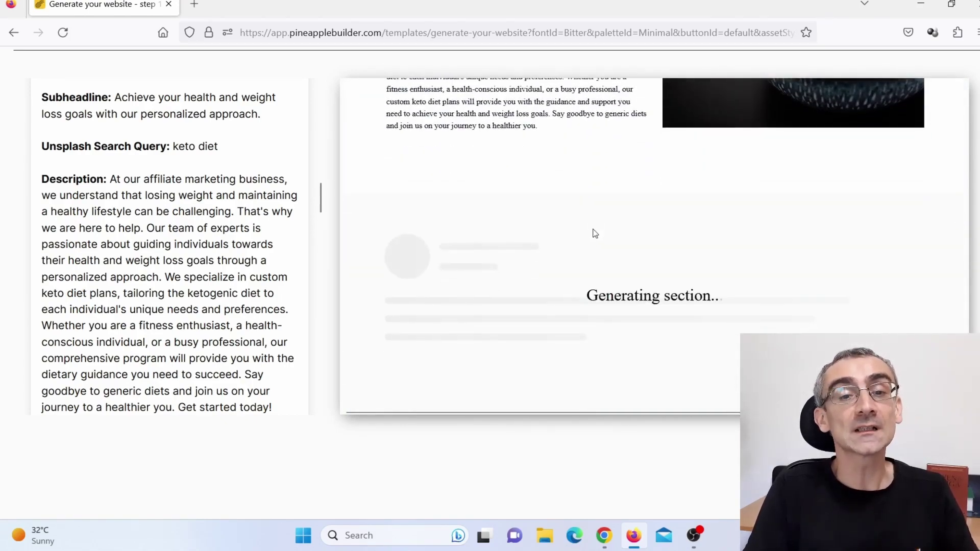
scroll(605, 235, "down", 4)
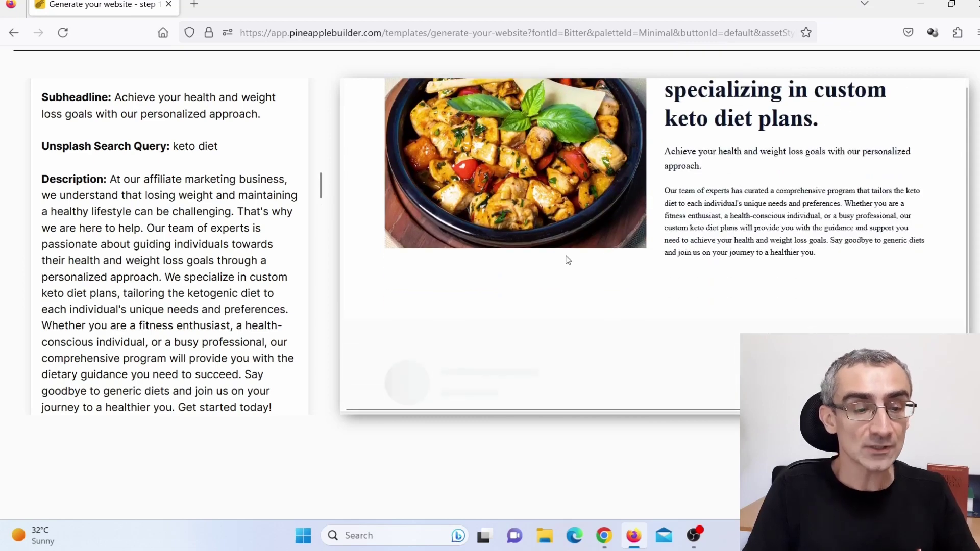
scroll(577, 271, "down", 3)
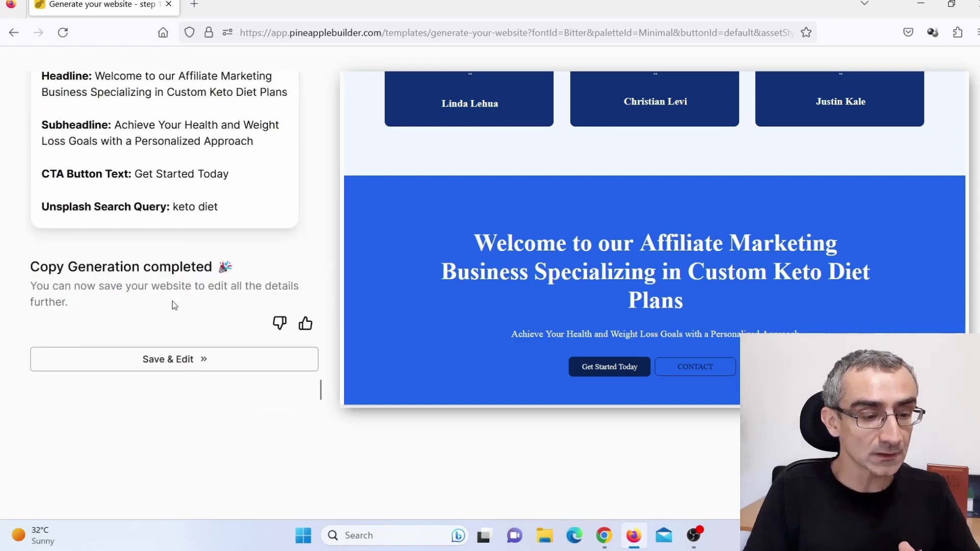
left_click(179, 363)
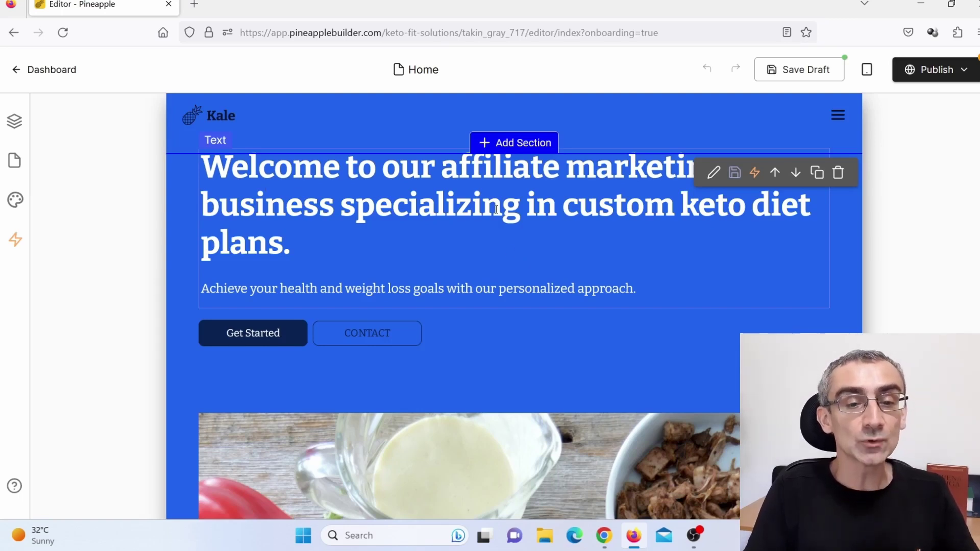
Delete 'affiliate marketing' from the hero heading so it ends 'custom keto diet plans.'.
left_click(606, 228)
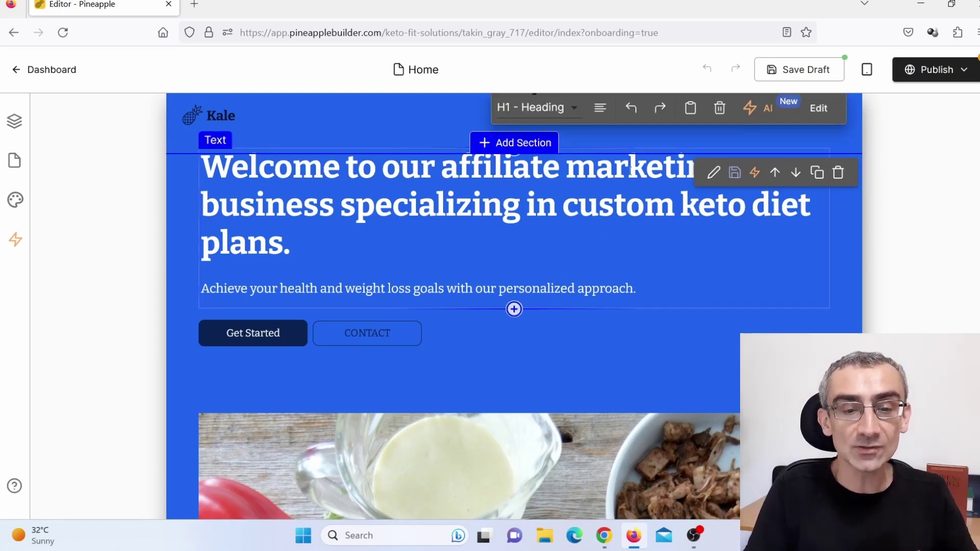
left_click(597, 166)
left_click_drag(441, 166, 696, 178)
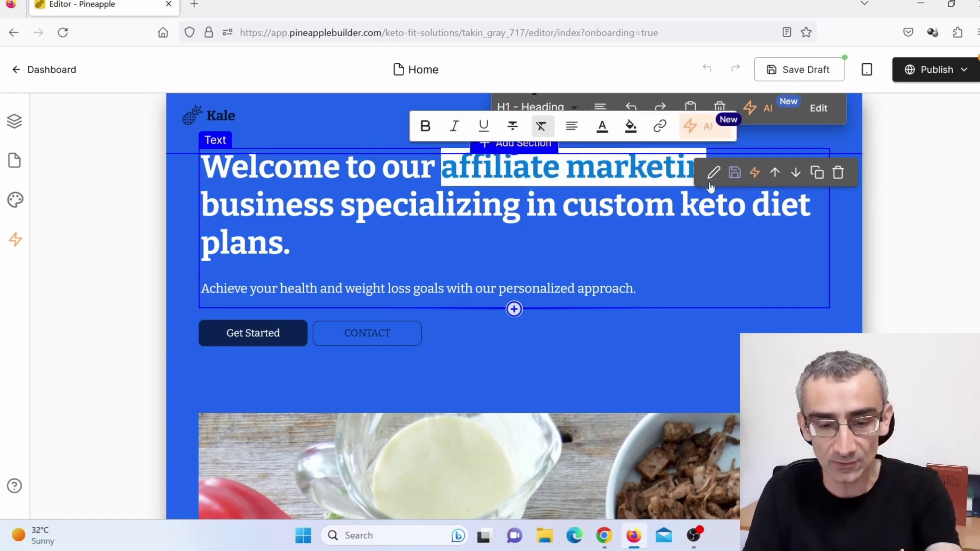
key("BackSpace")
key("Right")
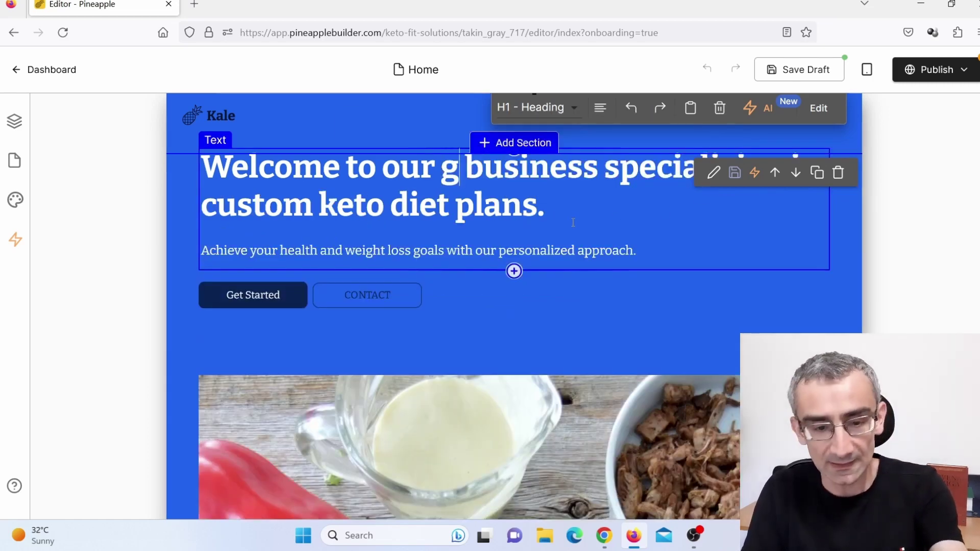
key("BackSpace")
key("BackSpace")
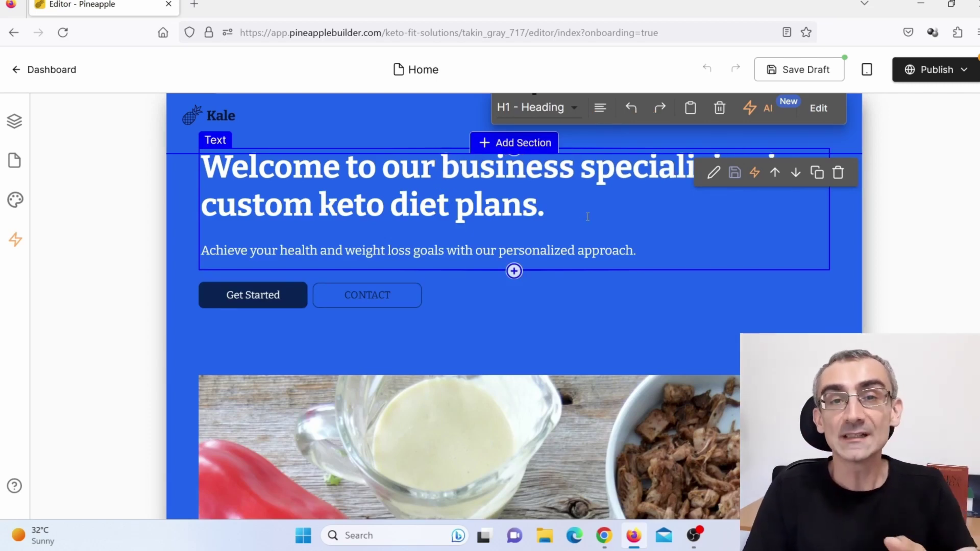
left_click(249, 303)
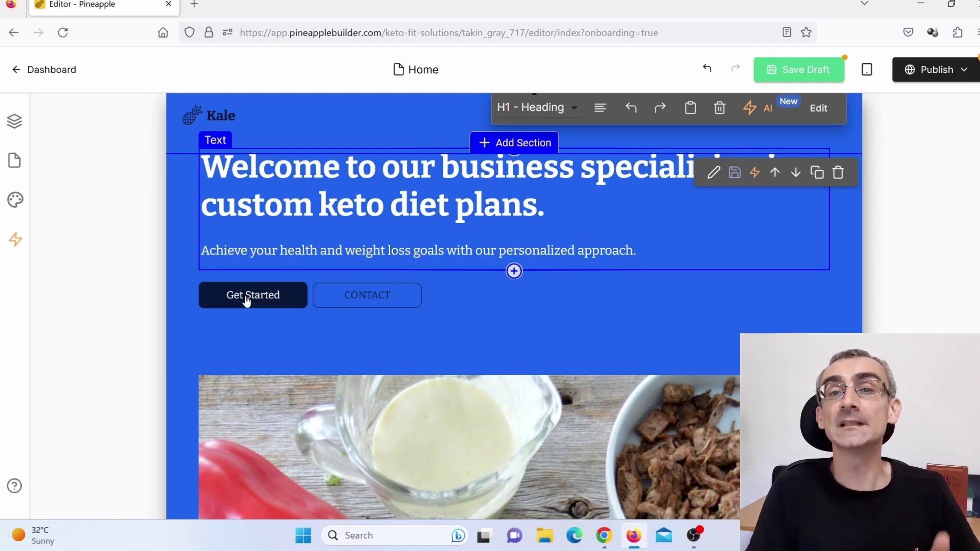
Select the Get Started button and focus its link slug field in the Props panel.
left_click(525, 291)
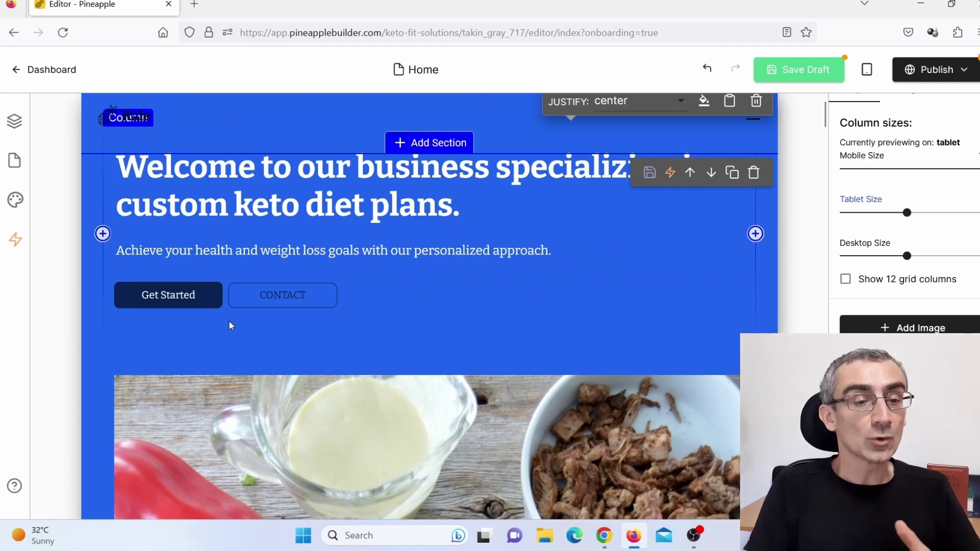
left_click(176, 303)
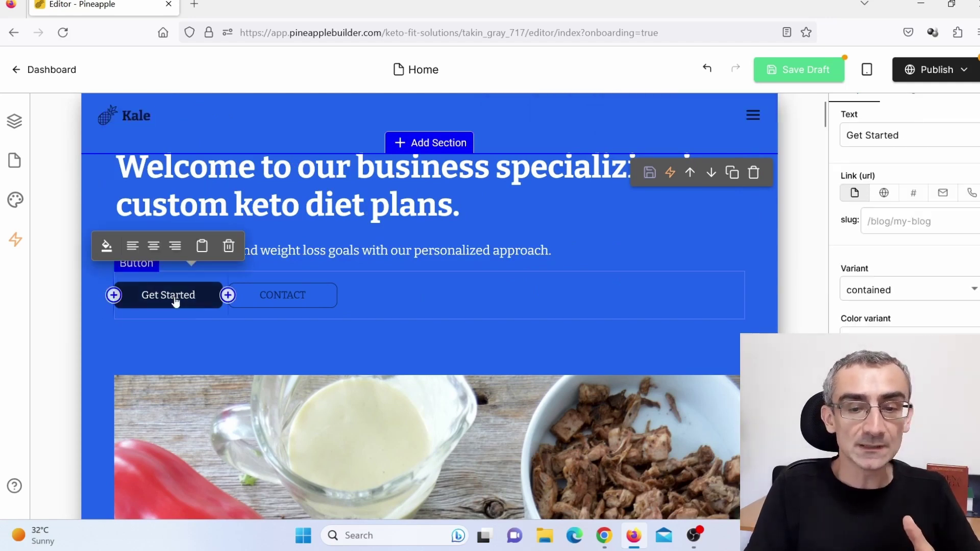
left_click(912, 226)
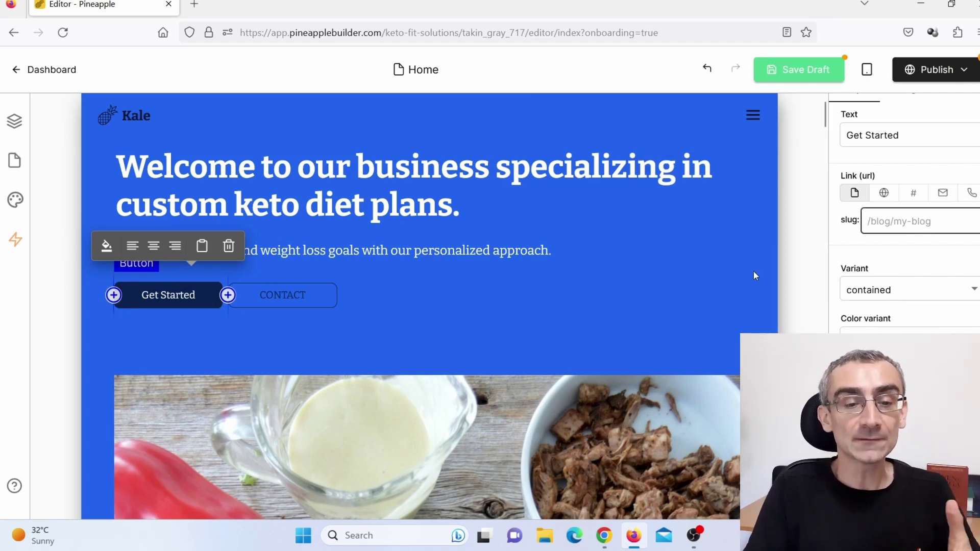
Scroll down the Home page to inspect the footer's template placeholders.
scroll(909, 215, "down", 2)
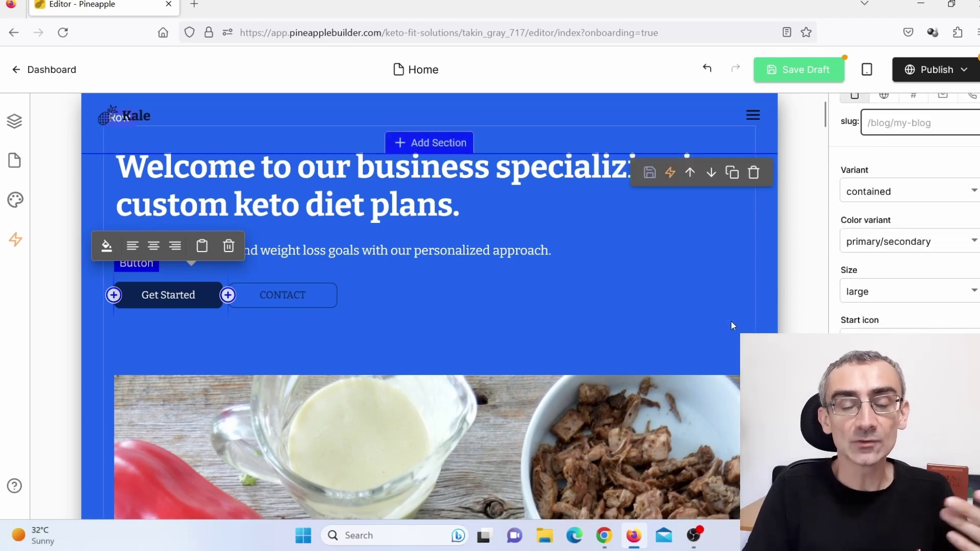
scroll(699, 307, "down", 5)
scroll(696, 305, "down", 5)
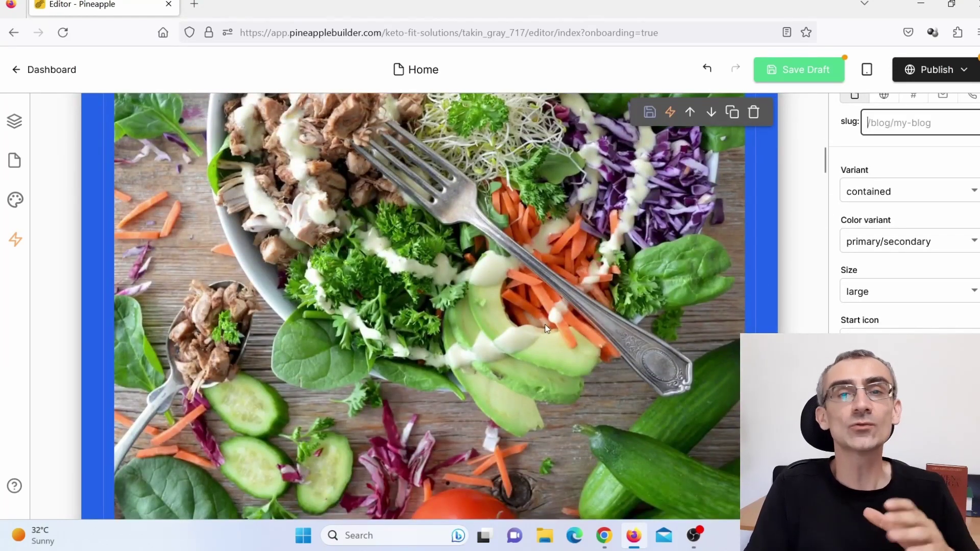
scroll(546, 329, "down", 10)
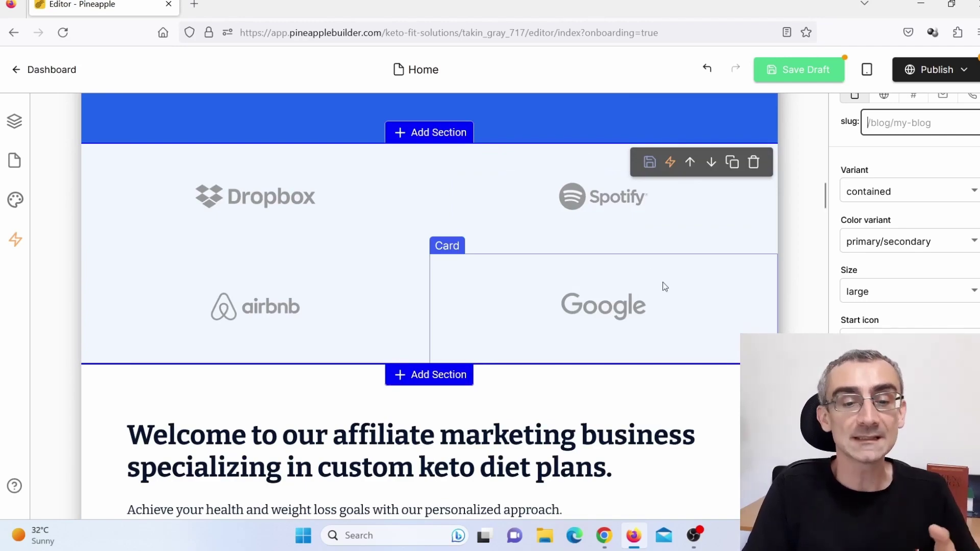
scroll(661, 283, "down", 5)
scroll(701, 241, "down", 10)
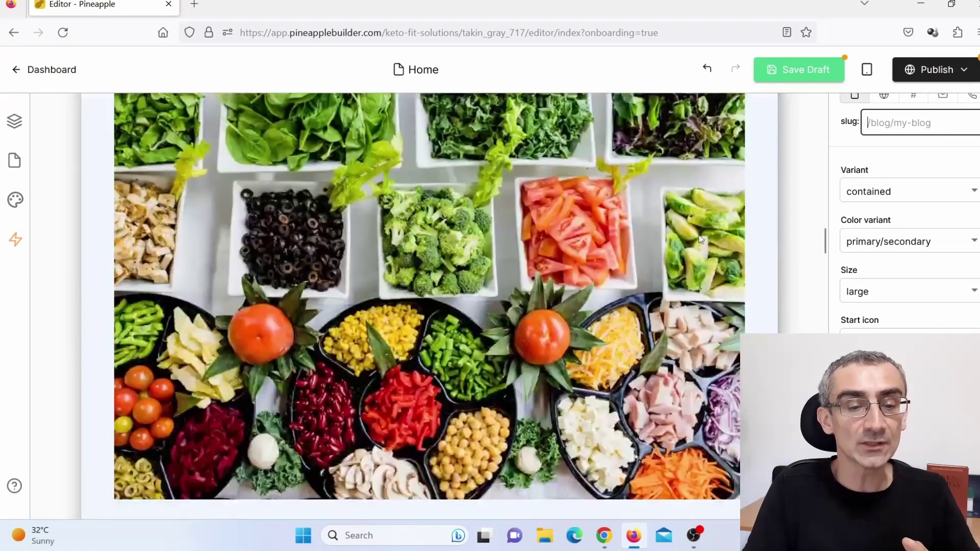
scroll(629, 292, "down", 15)
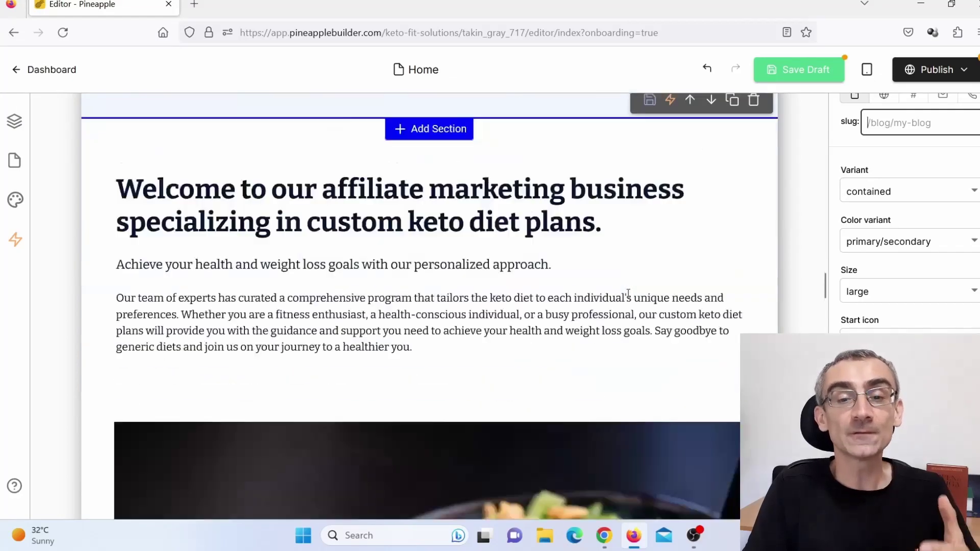
scroll(630, 297, "down", 15)
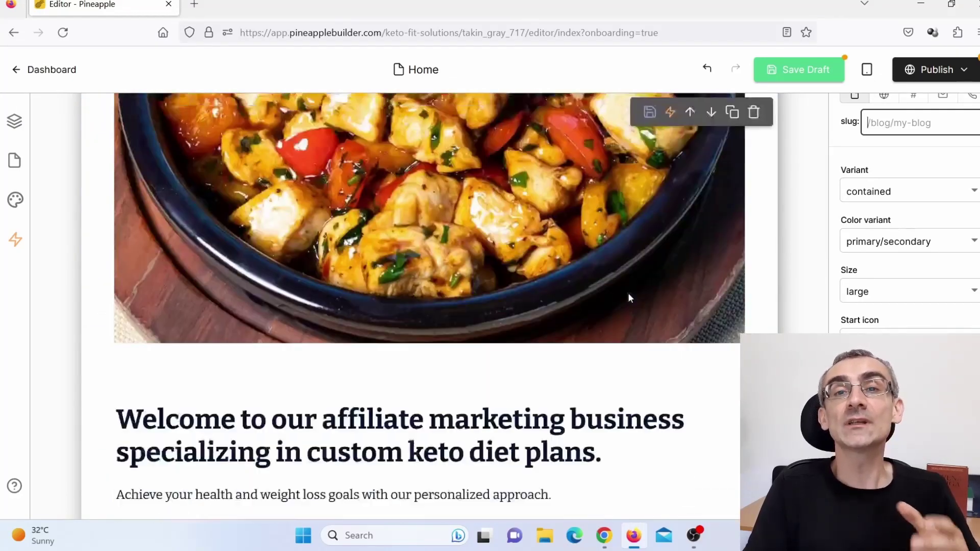
scroll(630, 295, "down", 10)
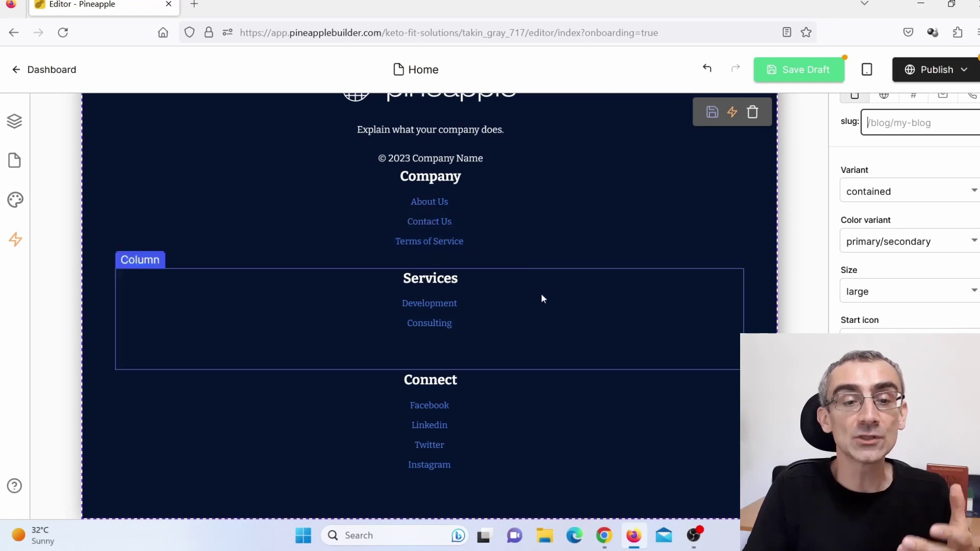
scroll(512, 297, "up", 3)
scroll(511, 298, "up", 2)
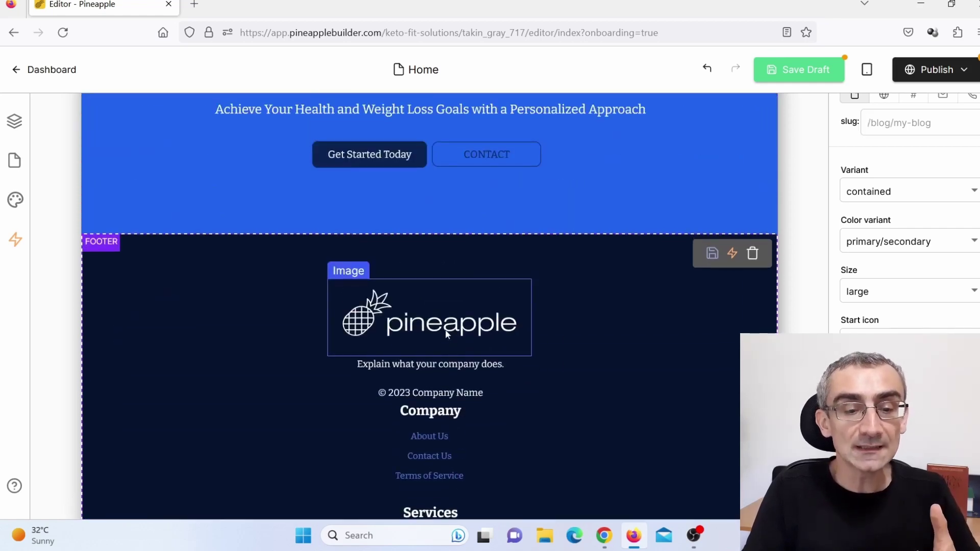
Delete the pineapple logo image from the footer.
left_click(468, 301)
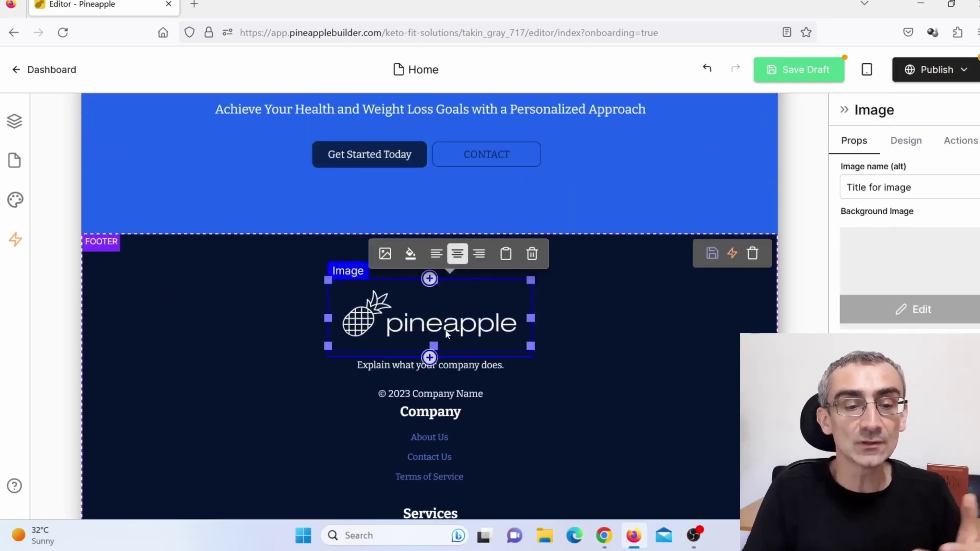
left_click(533, 255)
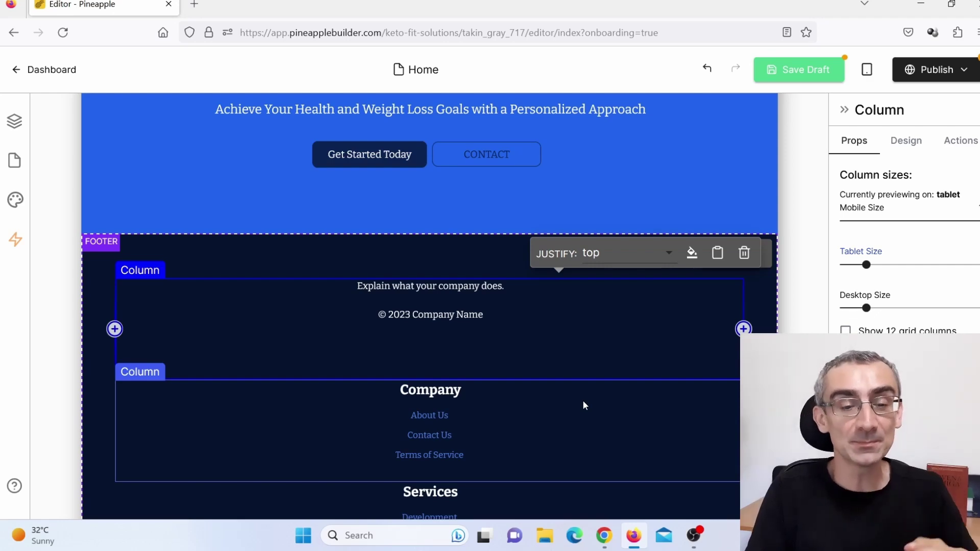
Browse the Layers, Pages and Website Design panels, then bring up the AI Pineapple assistant.
left_click(15, 123)
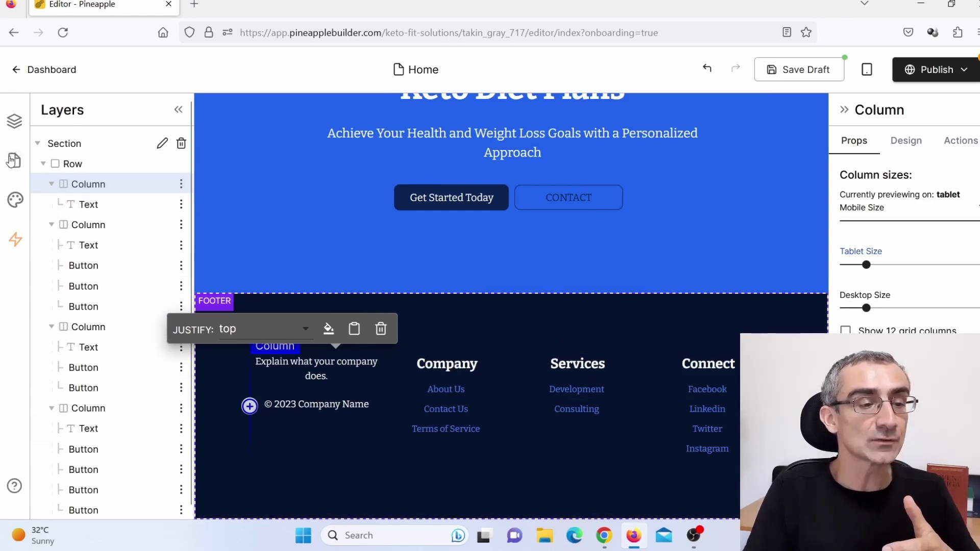
left_click(14, 161)
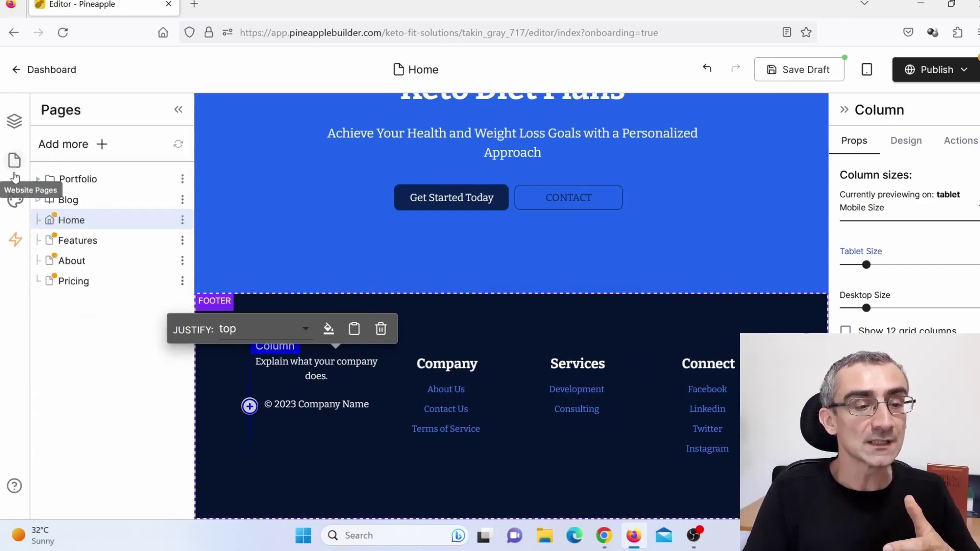
left_click(16, 200)
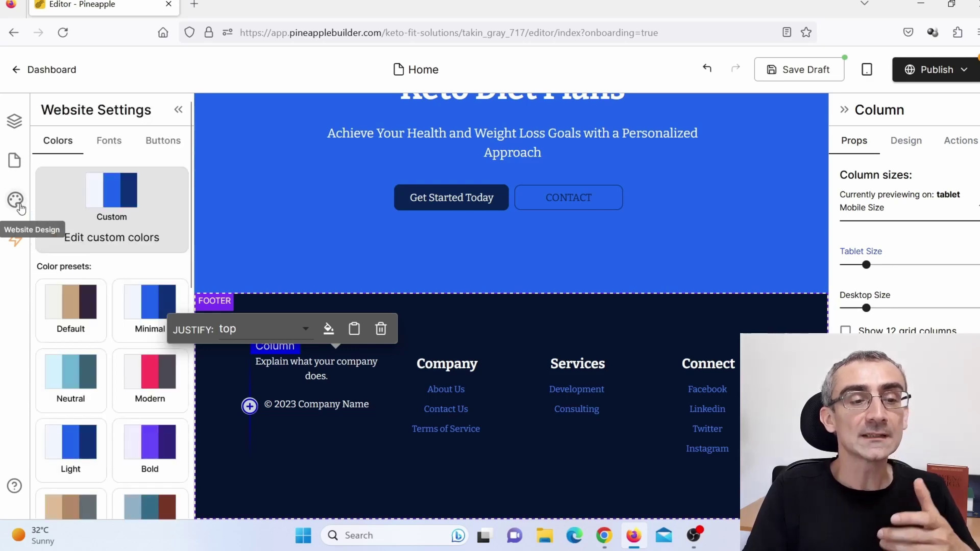
left_click(16, 239)
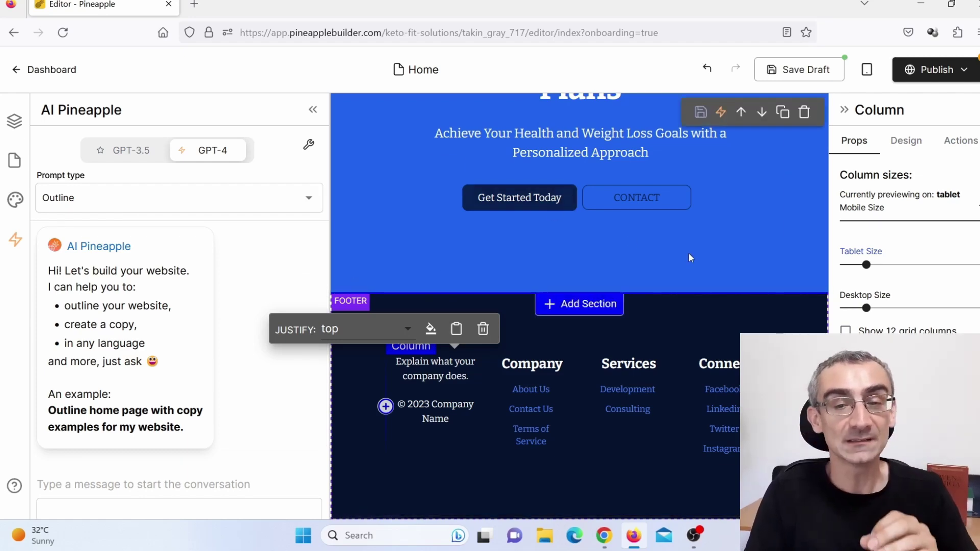
Publish the home page live, then go to the dashboard's Website settings.
left_click(937, 81)
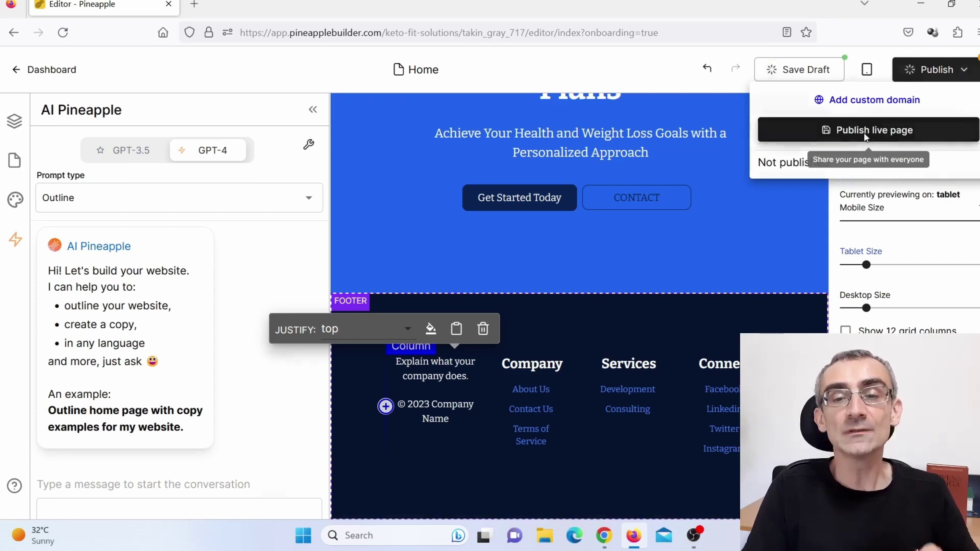
left_click(865, 133)
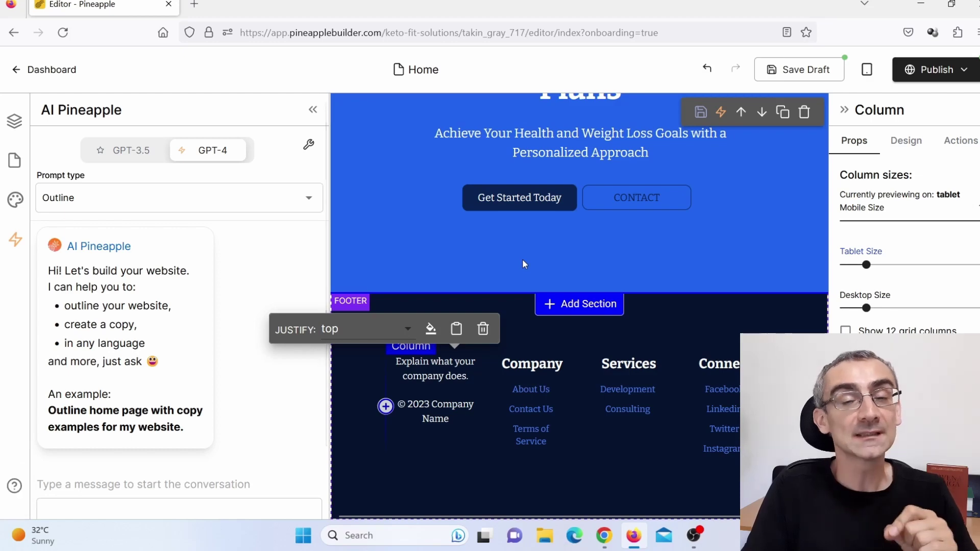
left_click(17, 70)
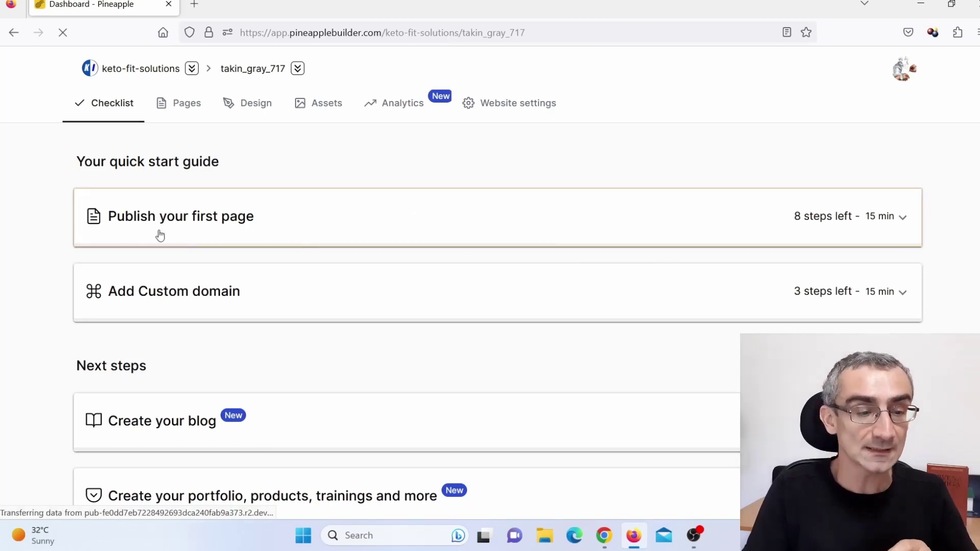
scroll(178, 434, "down", 3)
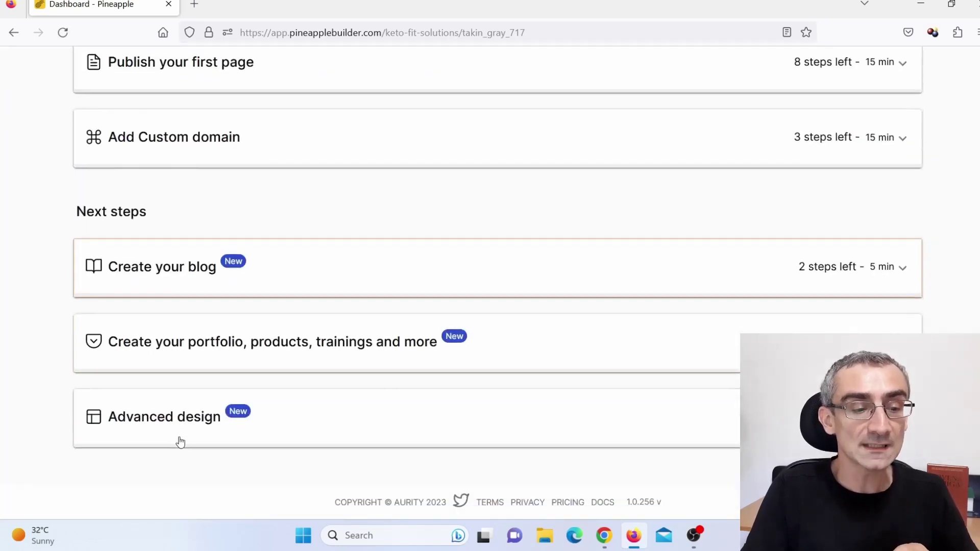
scroll(180, 443, "up", 3)
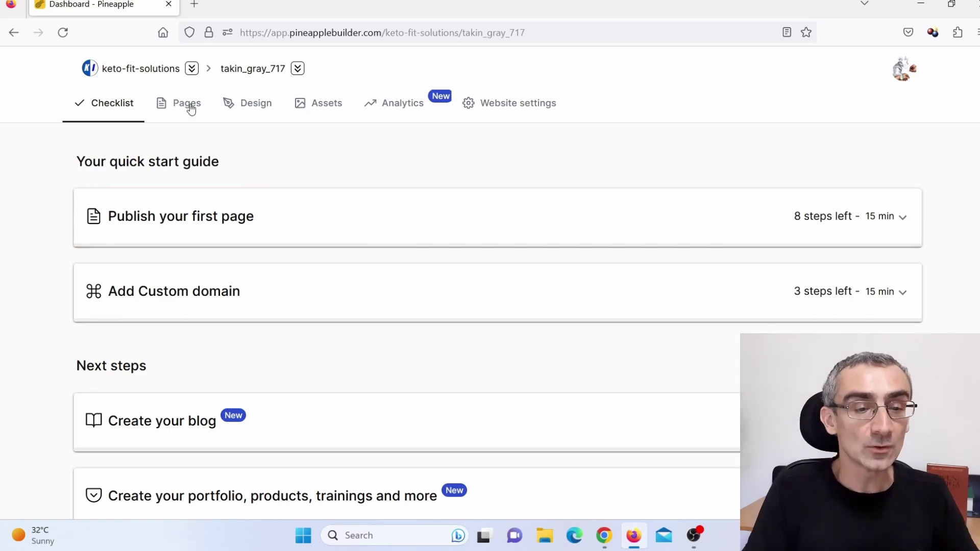
left_click(492, 110)
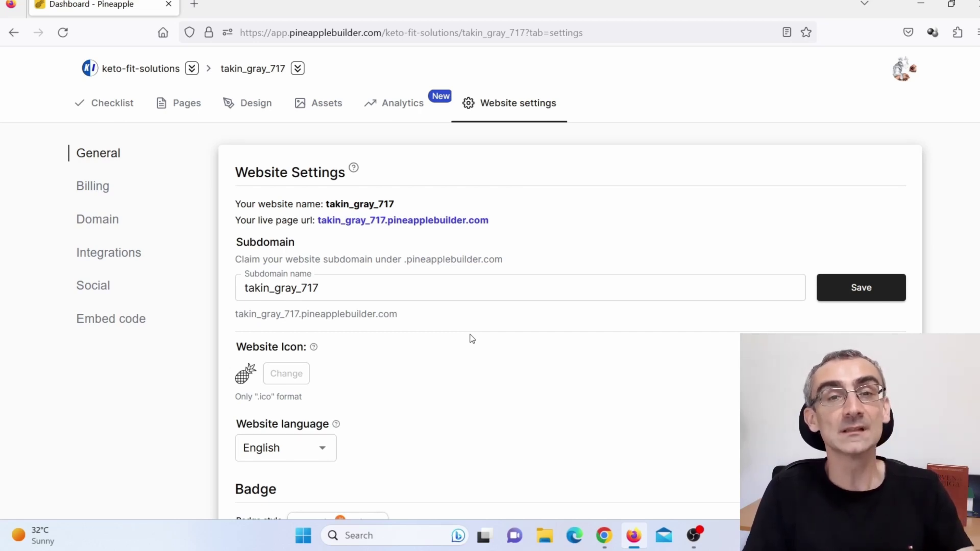
scroll(307, 357, "down", 2)
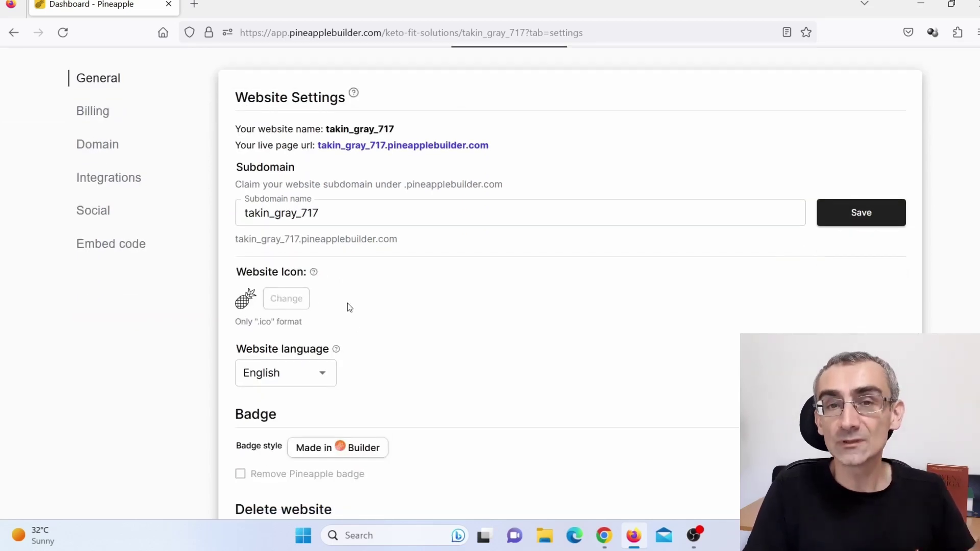
scroll(360, 314, "down", 3)
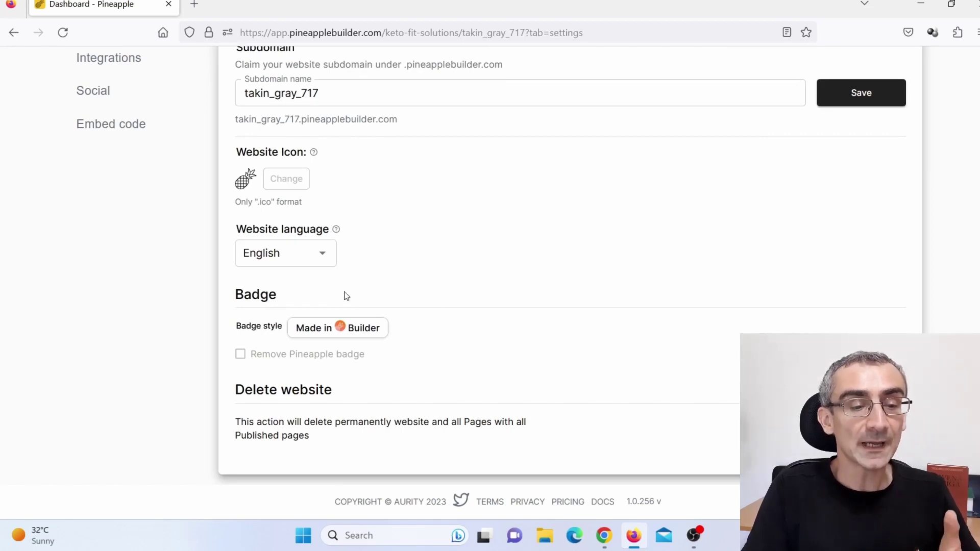
scroll(505, 345, "up", 5)
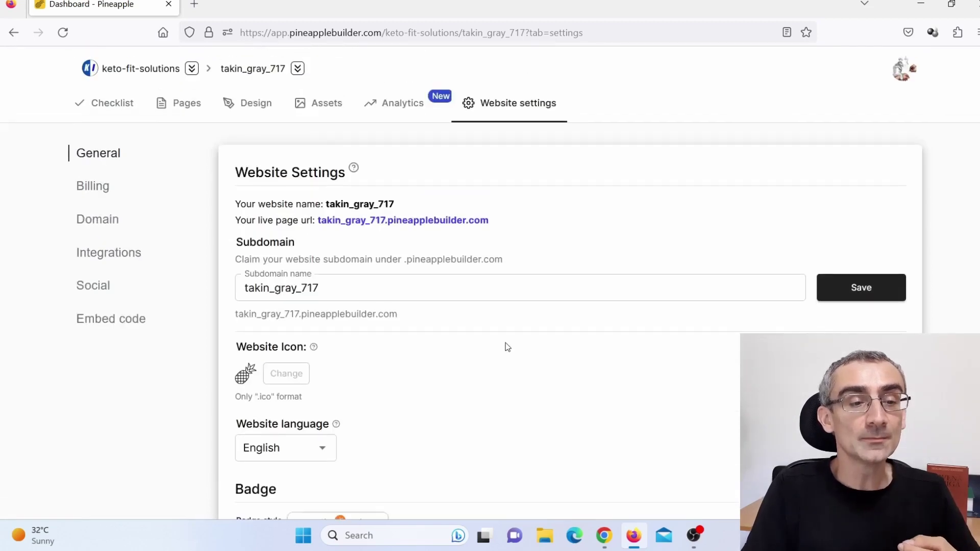
left_click(95, 187)
left_click(104, 226)
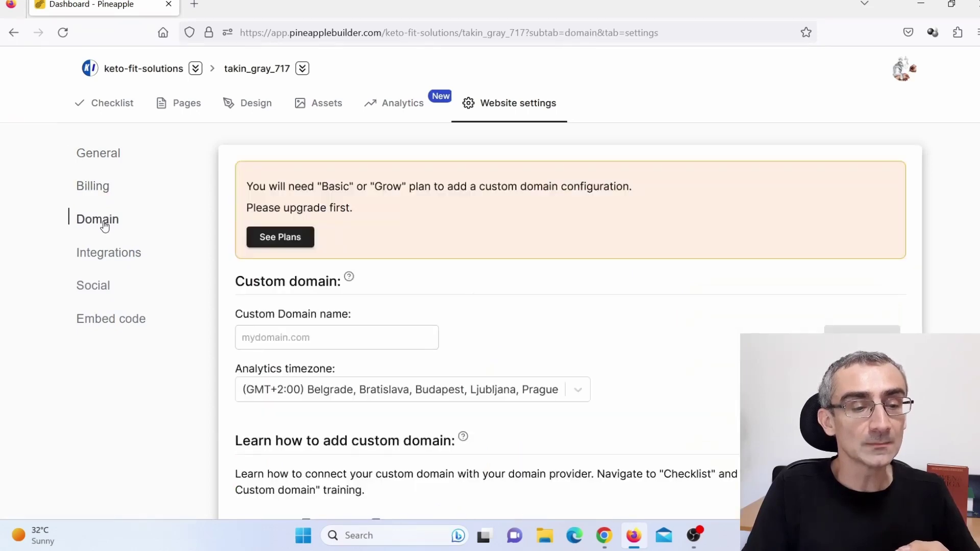
left_click(116, 258)
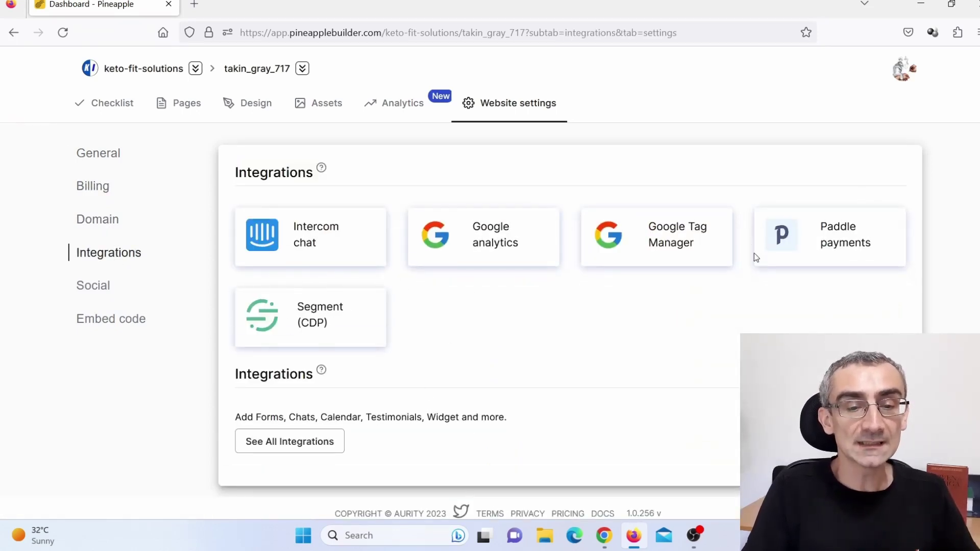
left_click(86, 287)
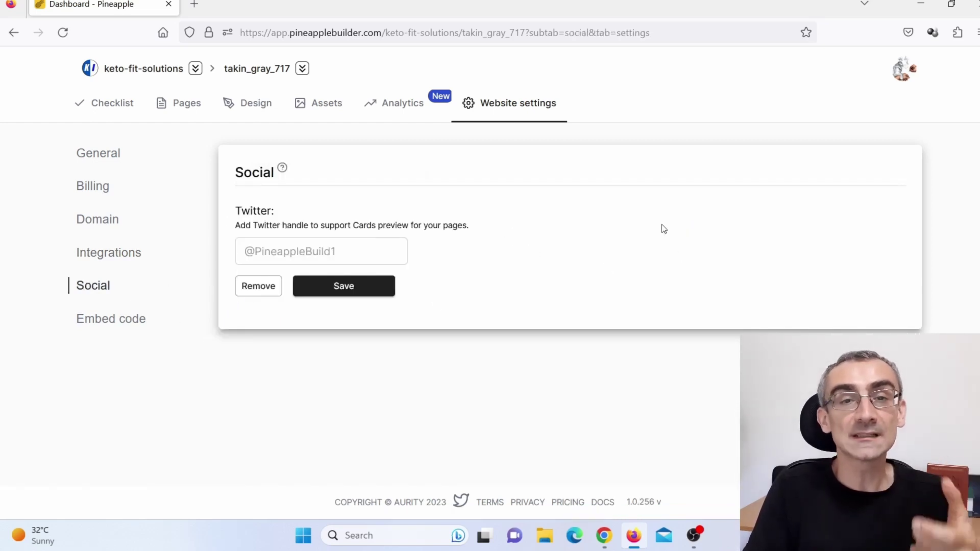
left_click(118, 321)
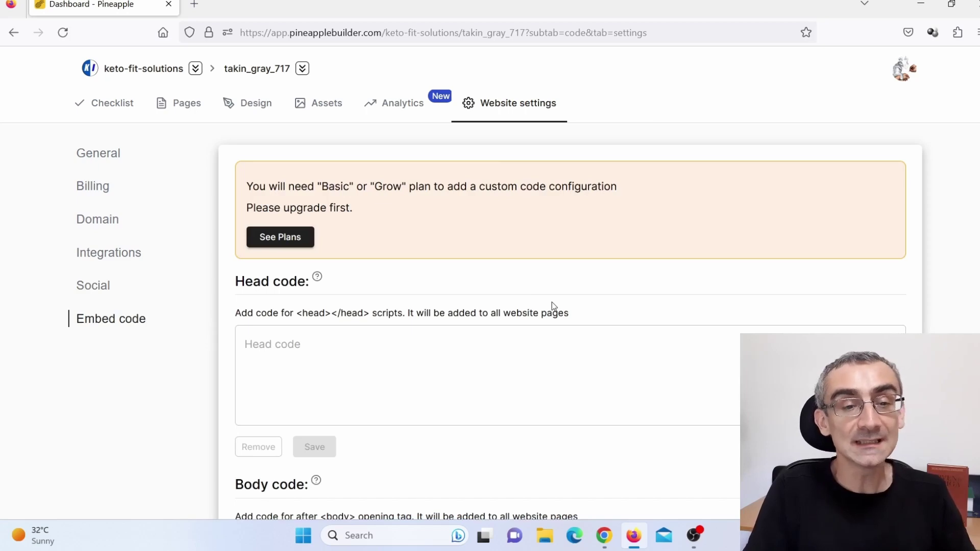
left_click(604, 535)
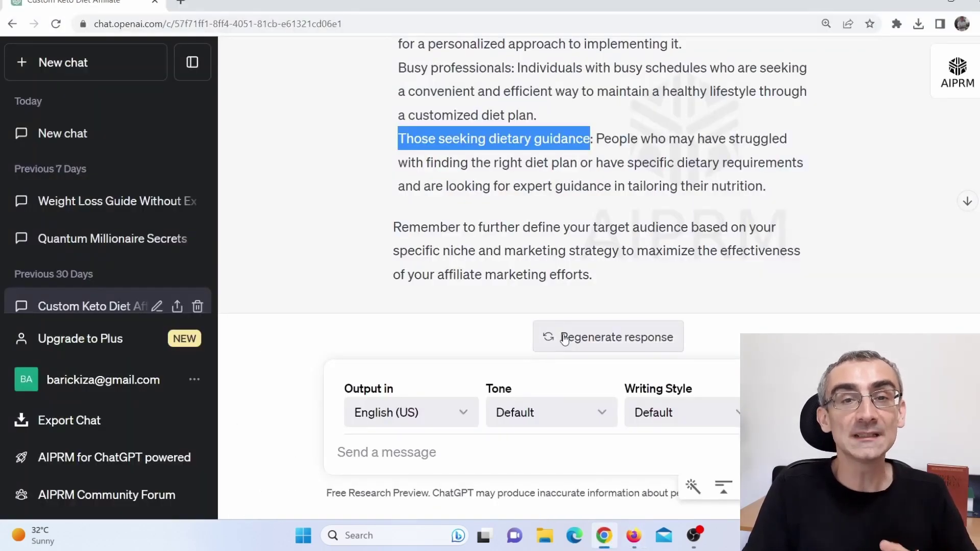
left_click(633, 536)
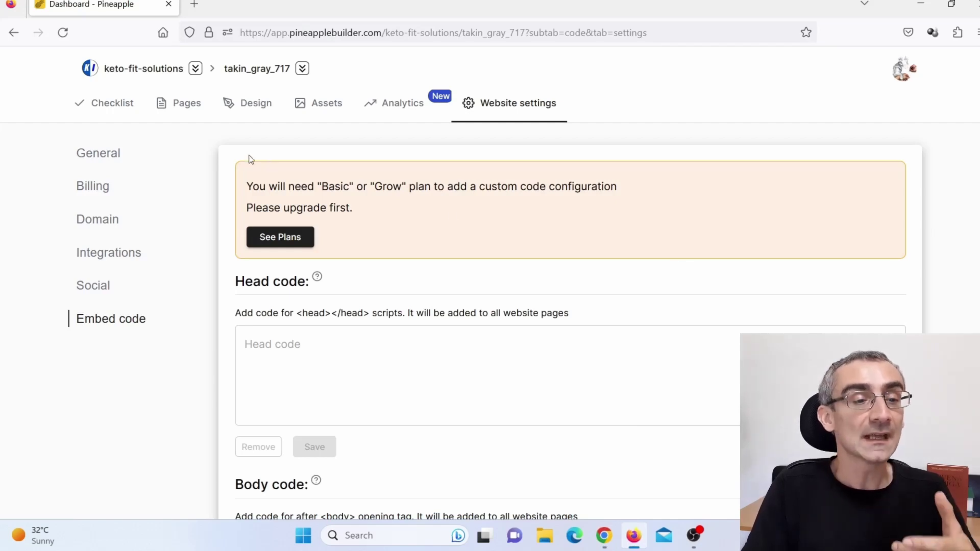
left_click(126, 106)
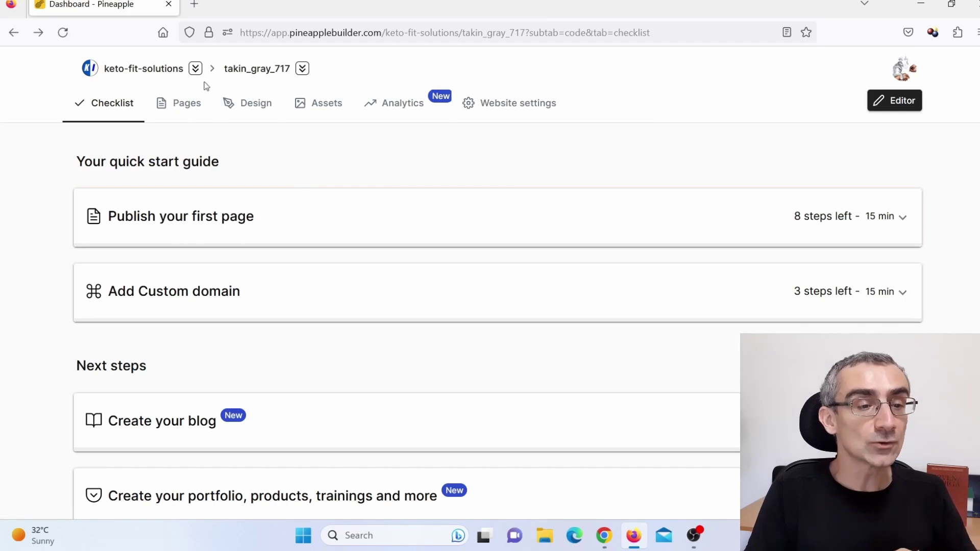
Open the keto-fit-solutions live site in a new tab and scroll down to its footer.
left_click(195, 68)
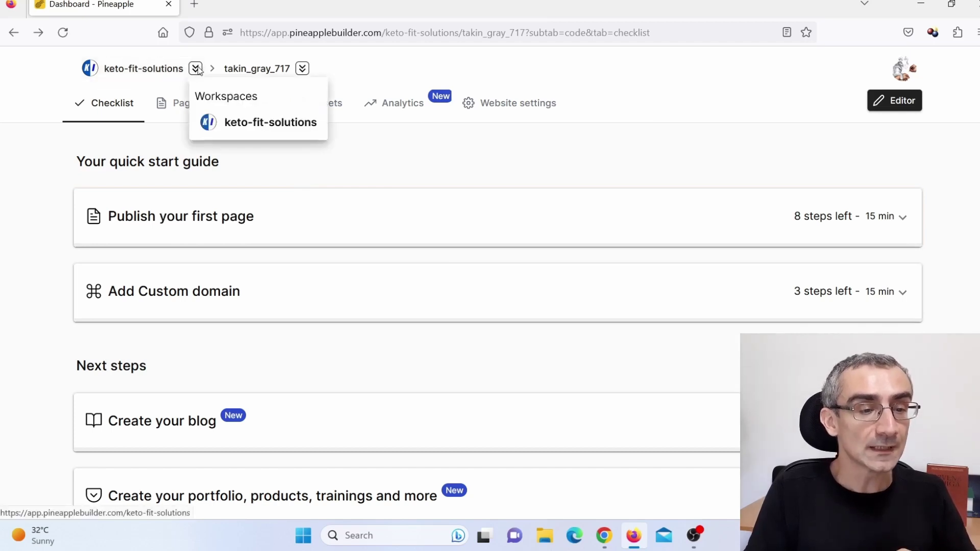
left_click(264, 125)
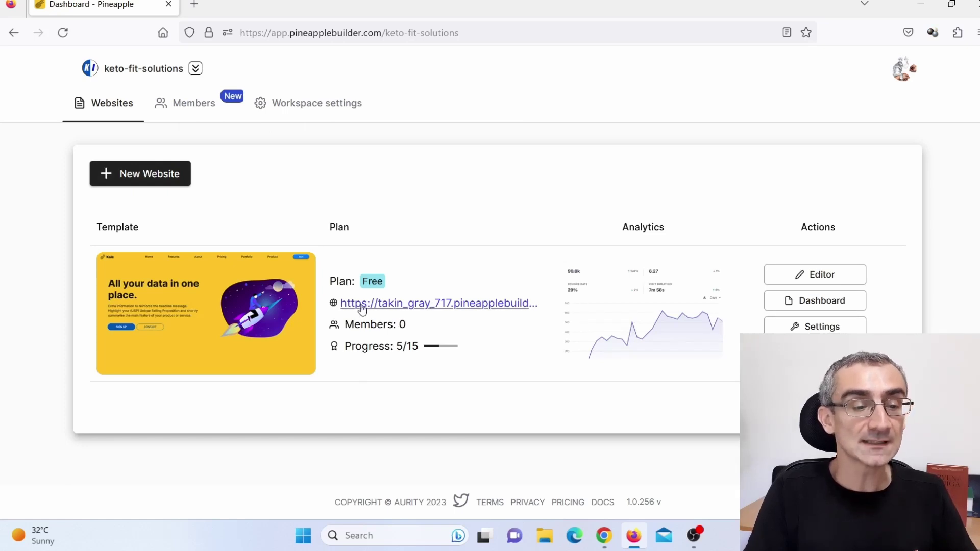
left_click(458, 305)
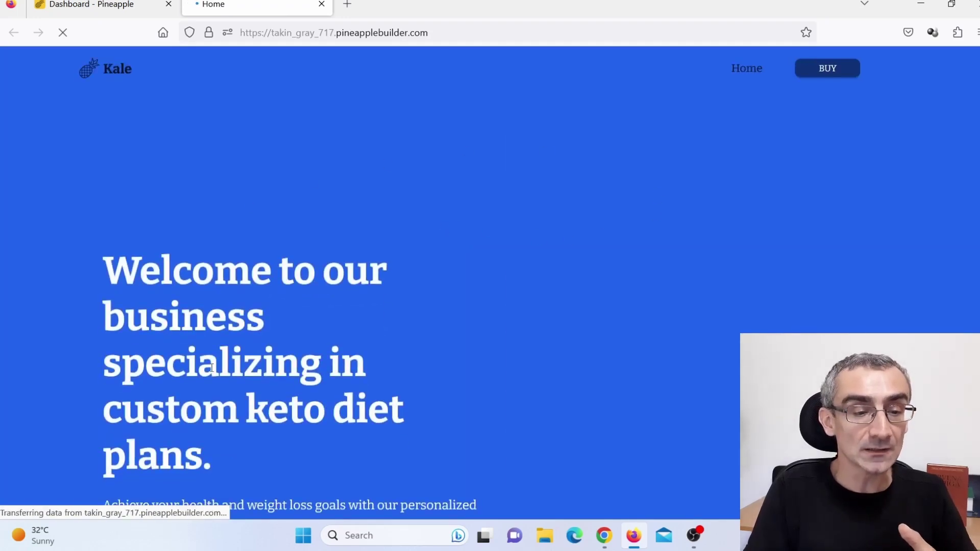
scroll(238, 230, "down", 2)
left_click_drag(121, 193, 417, 338)
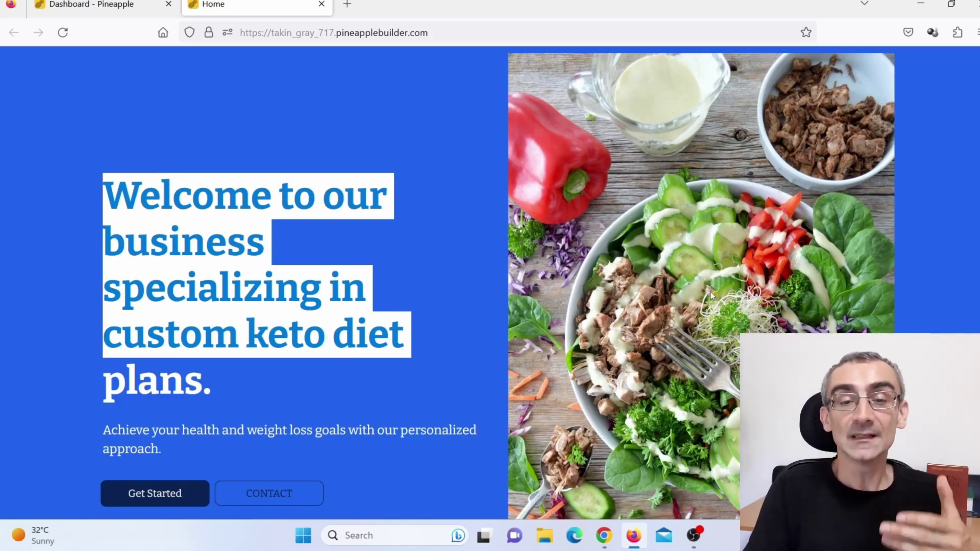
scroll(711, 293, "down", 15)
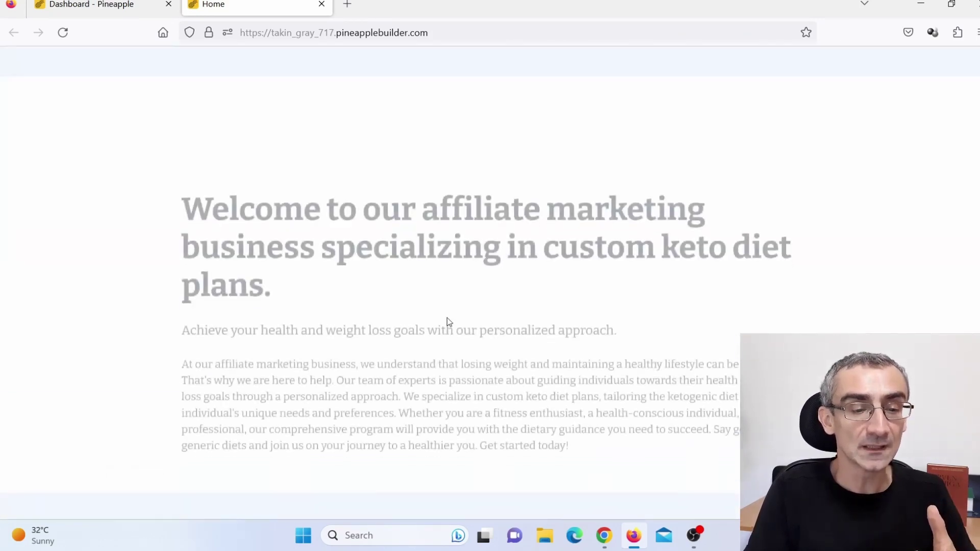
scroll(450, 322, "down", 10)
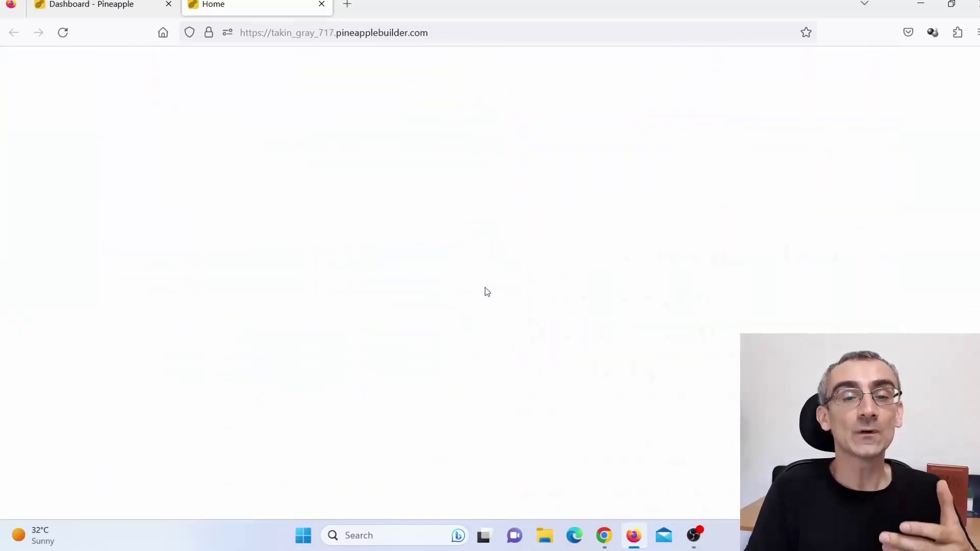
scroll(487, 286, "down", 10)
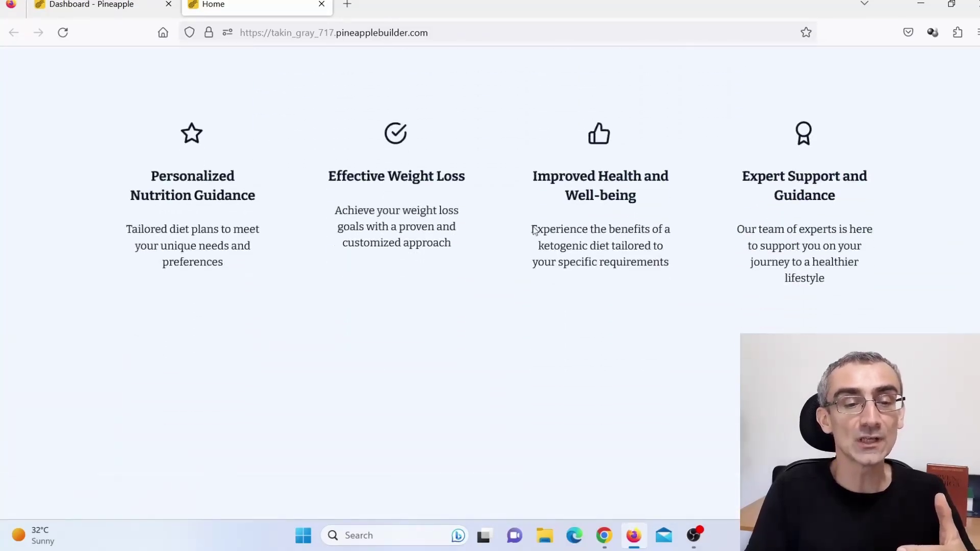
scroll(638, 229, "down", 10)
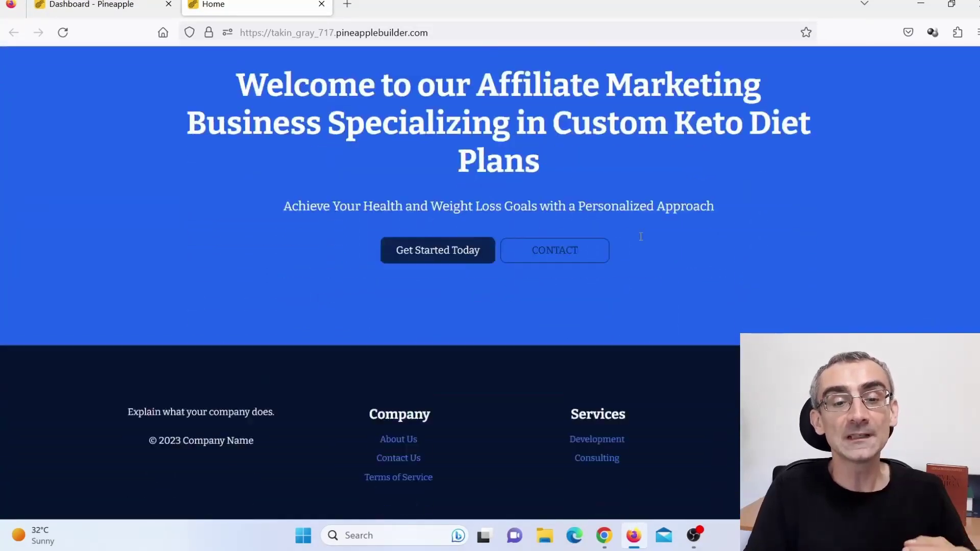
scroll(642, 240, "down", 2)
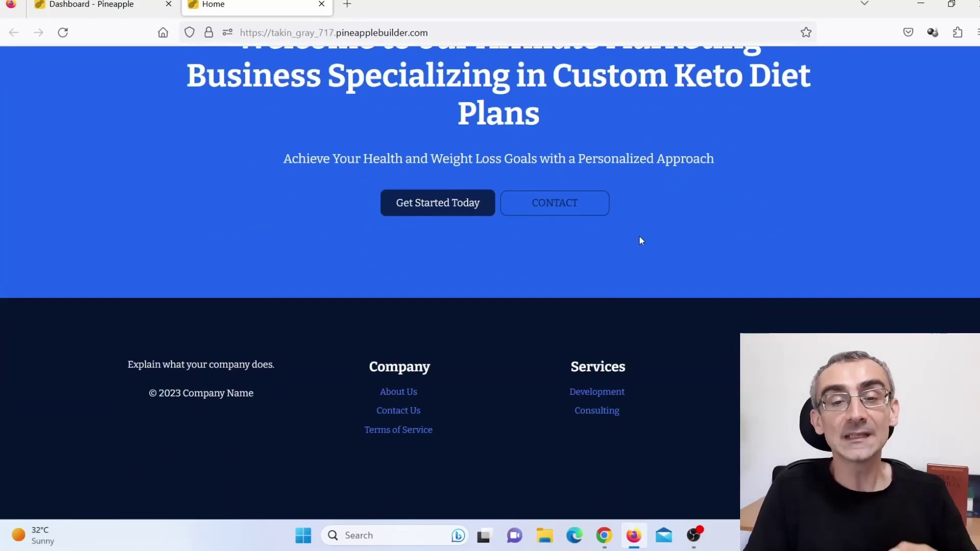